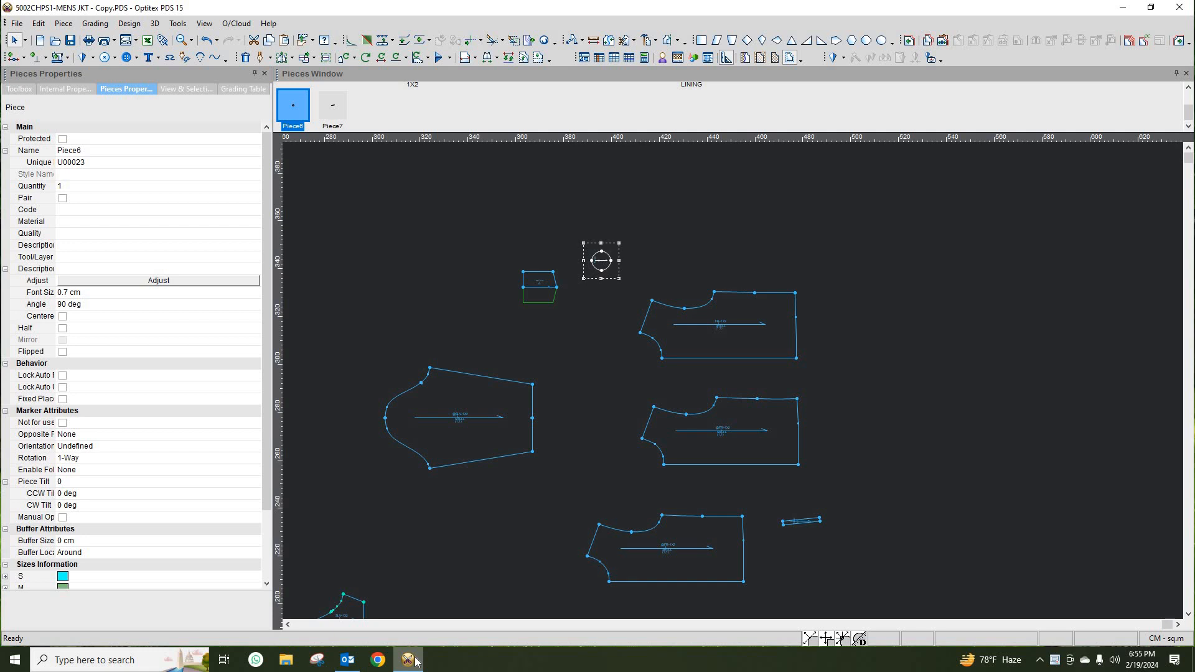
- Move the FR-1X2 front piece up, closer to the circle piece
scroll(731, 389, up, 2)
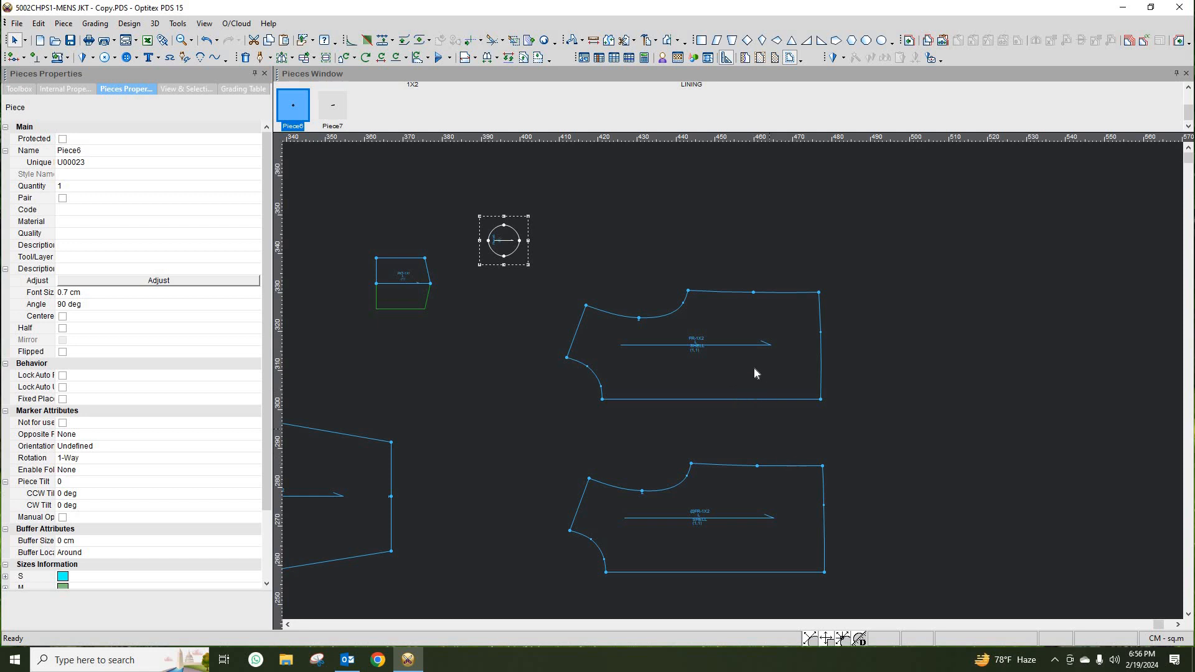
drag(755, 373, 796, 319)
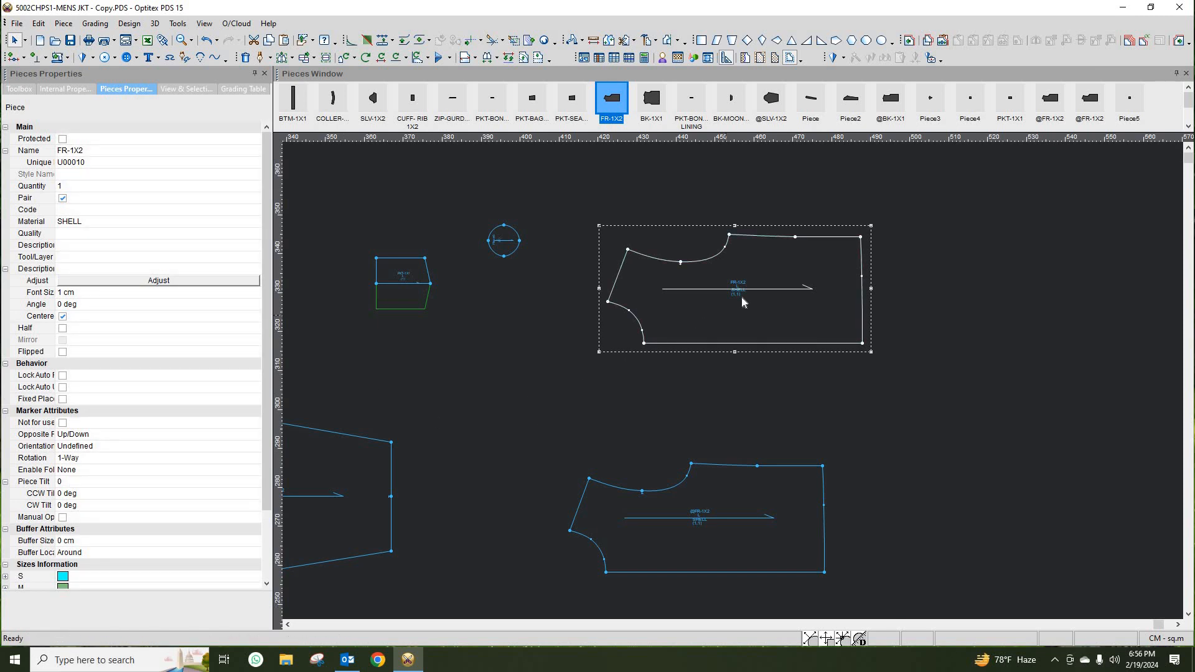
- Place a vertical guide line at the leftmost point of the front piece
scroll(732, 384, up, 2)
drag(282, 249, 552, 367)
double_click(552, 366)
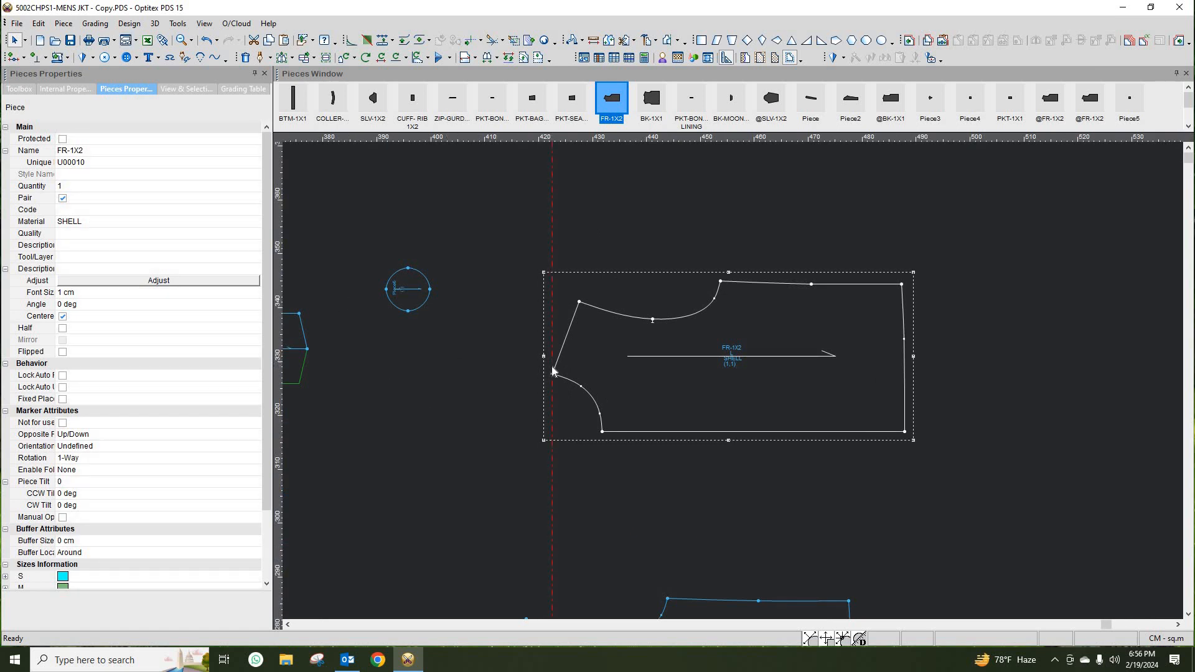
click(96, 208)
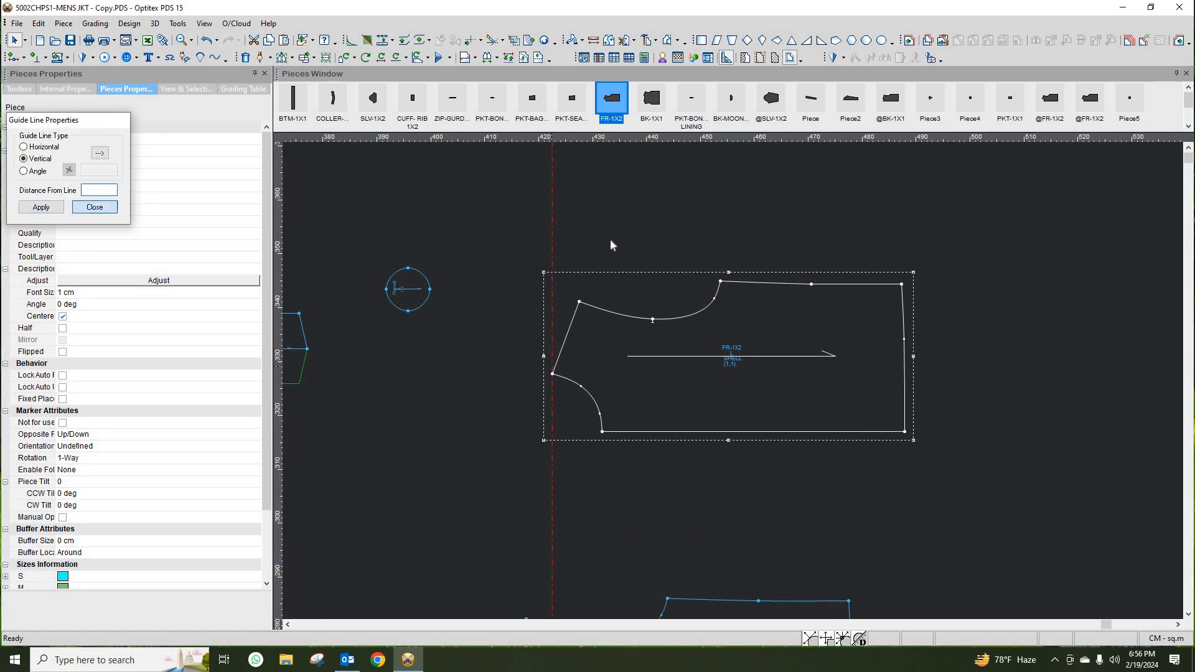
- Offset the vertical guide line 16 cm to the right
drag(553, 213, 552, 309)
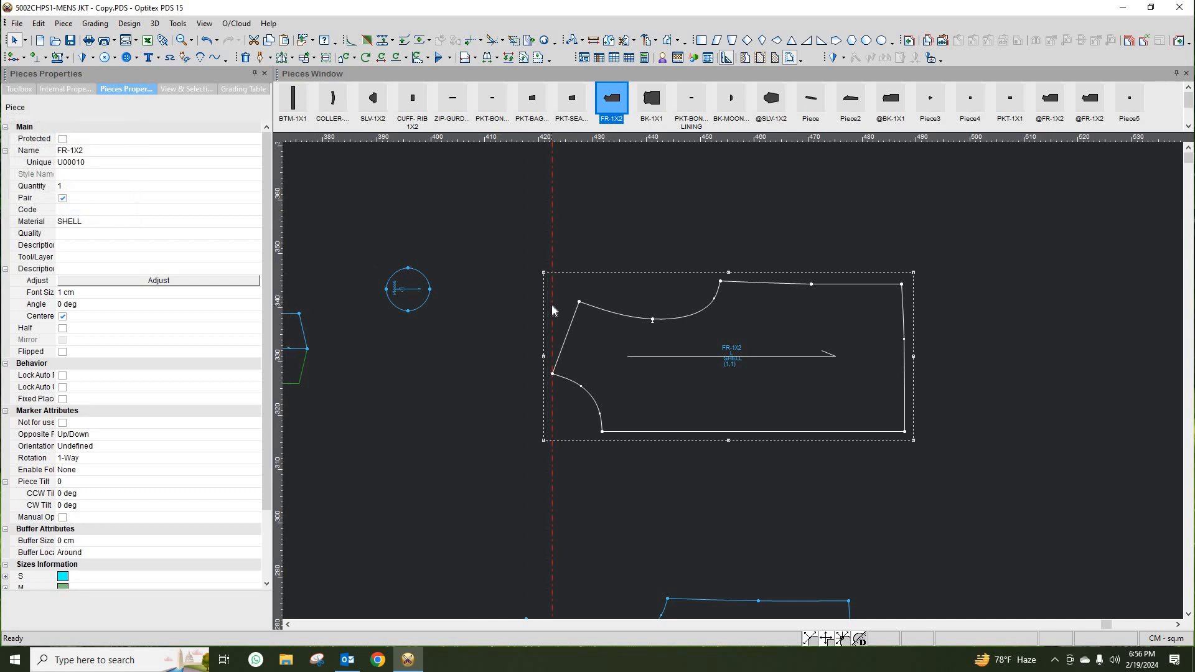
double_click(552, 310)
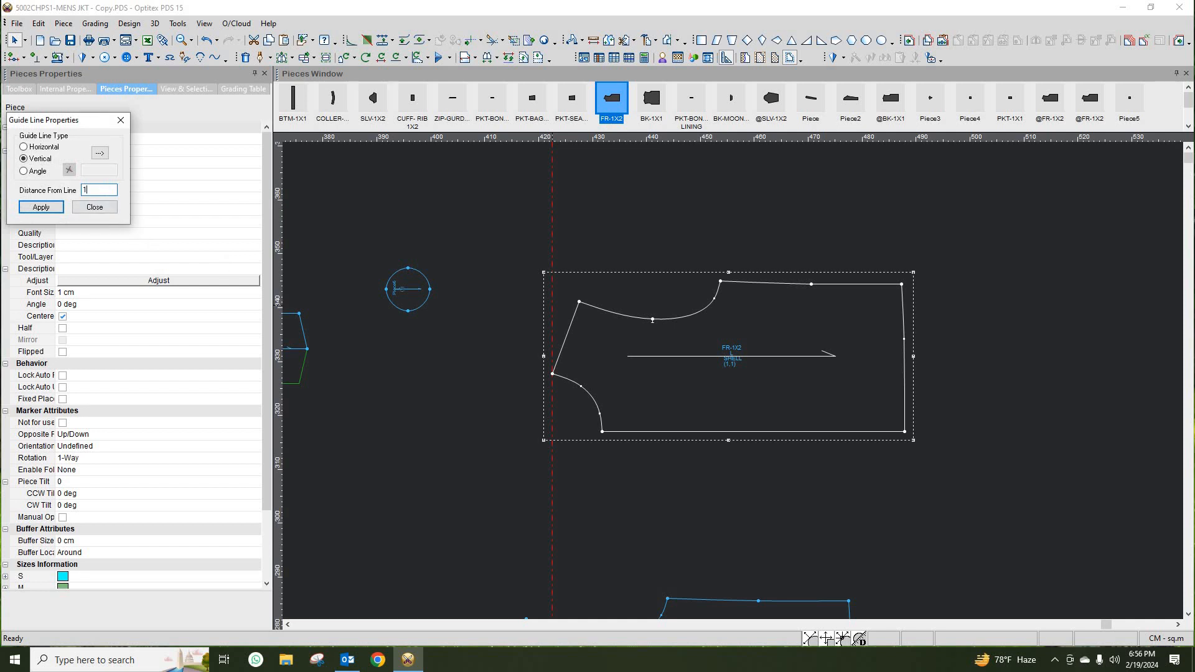
text(16)
click(95, 207)
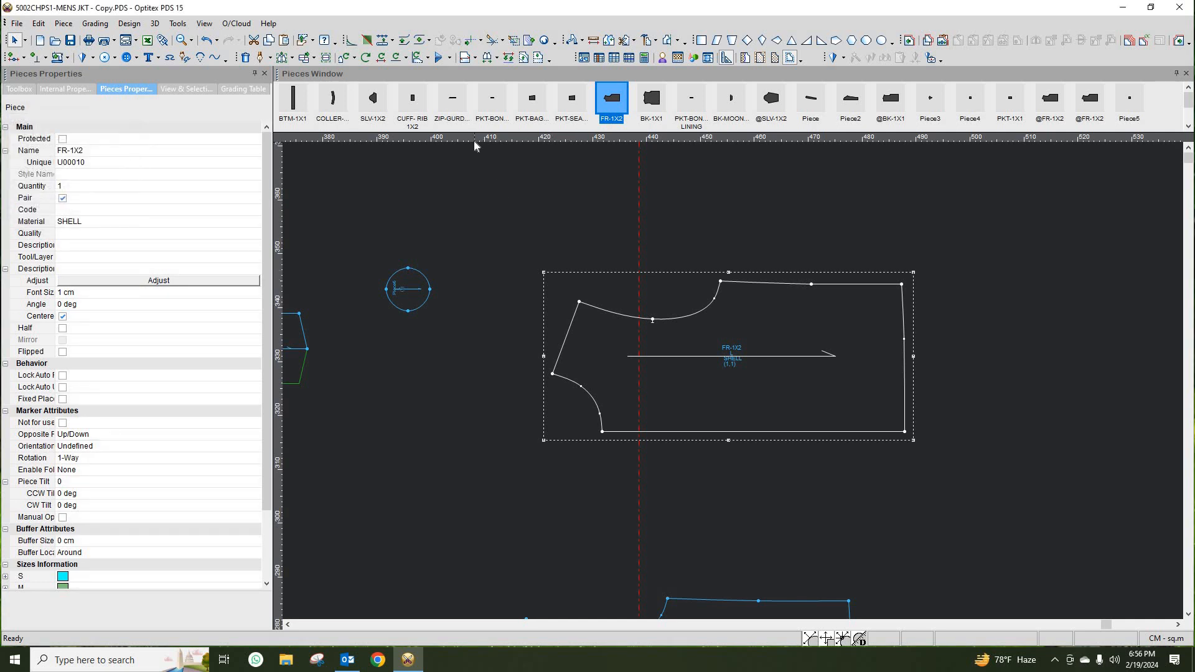
- Add a horizontal guide line at the front piece's bottom edge and offset it upward by 8 cm, then 1 cm
drag(477, 139, 544, 437)
double_click(544, 432)
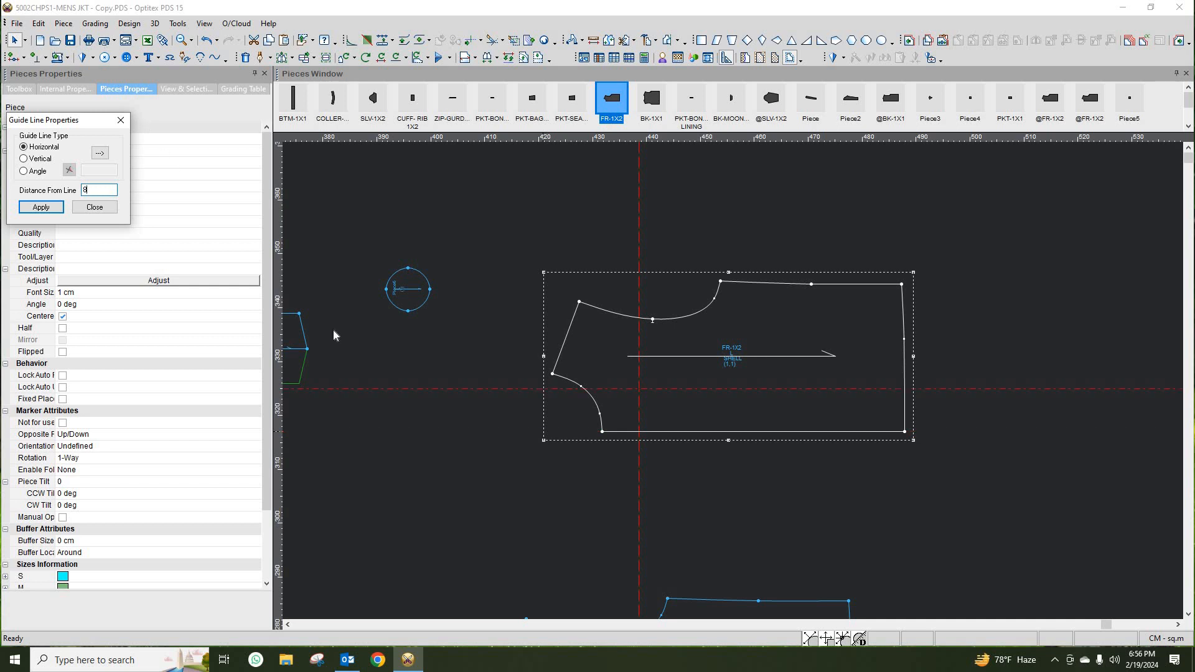
drag(99, 191, 50, 180)
text(1)
click(50, 211)
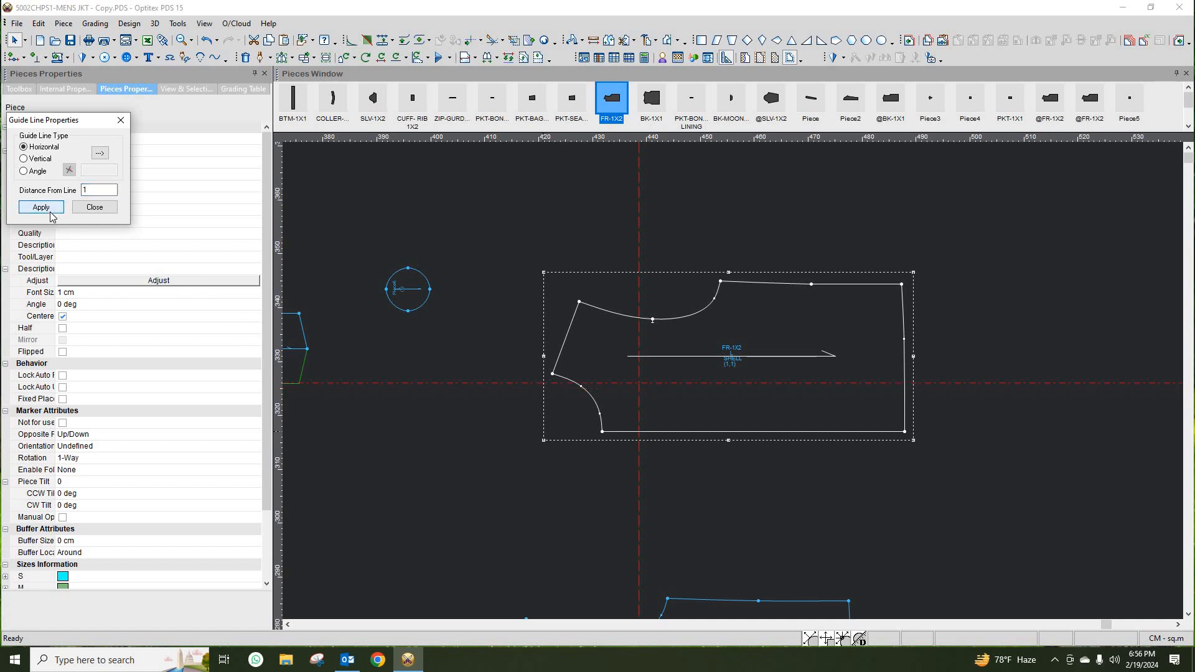
click(95, 207)
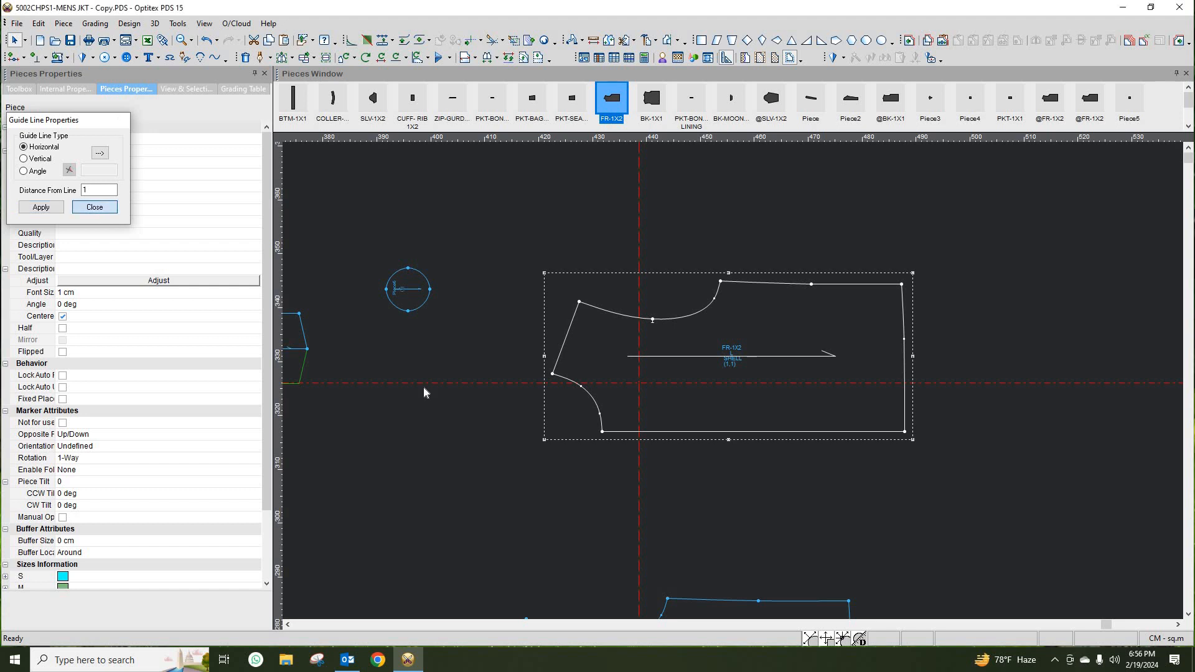
- Move the circle piece onto the front piece so it sits at the intersection of the two guide lines
click(409, 312)
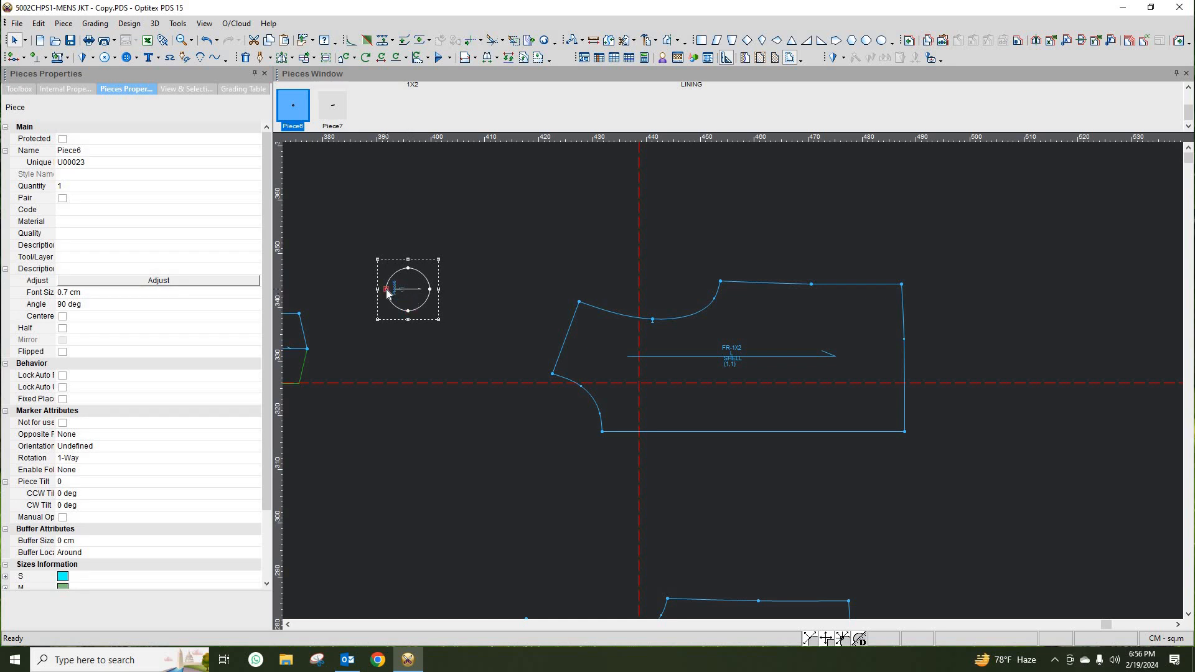
key(space)
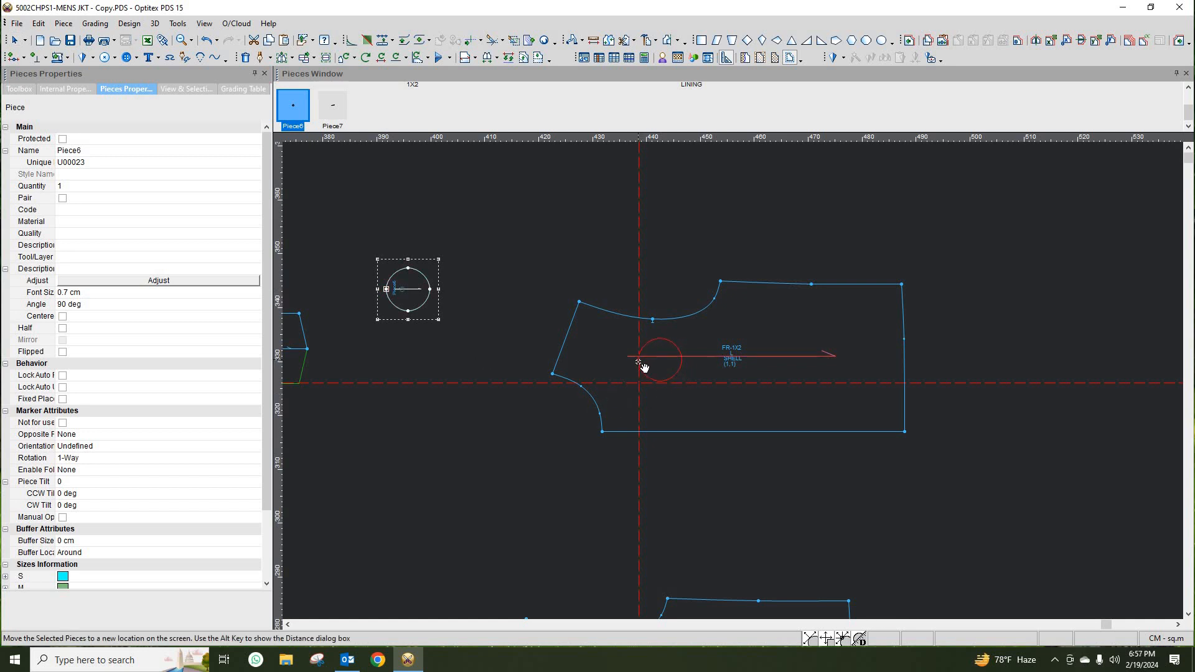
click(644, 367)
scroll(732, 378, up, 3)
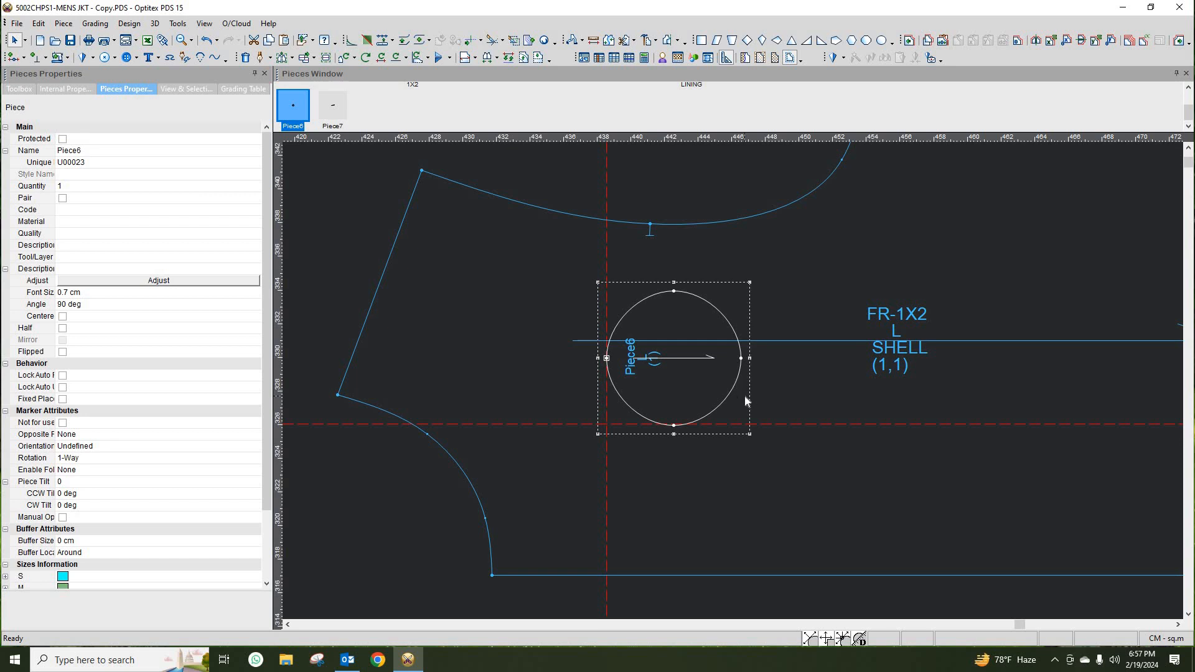
scroll(746, 400, down, 3)
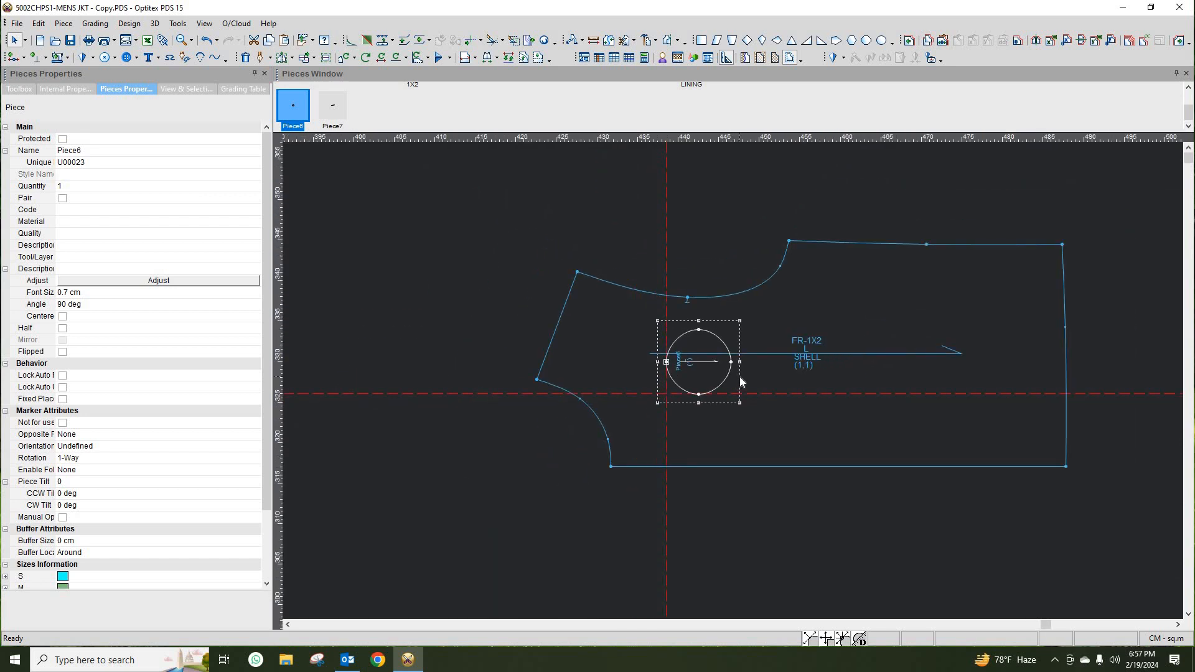
- Copy the circle piece as a closed internal with internals into the front piece
click(129, 24)
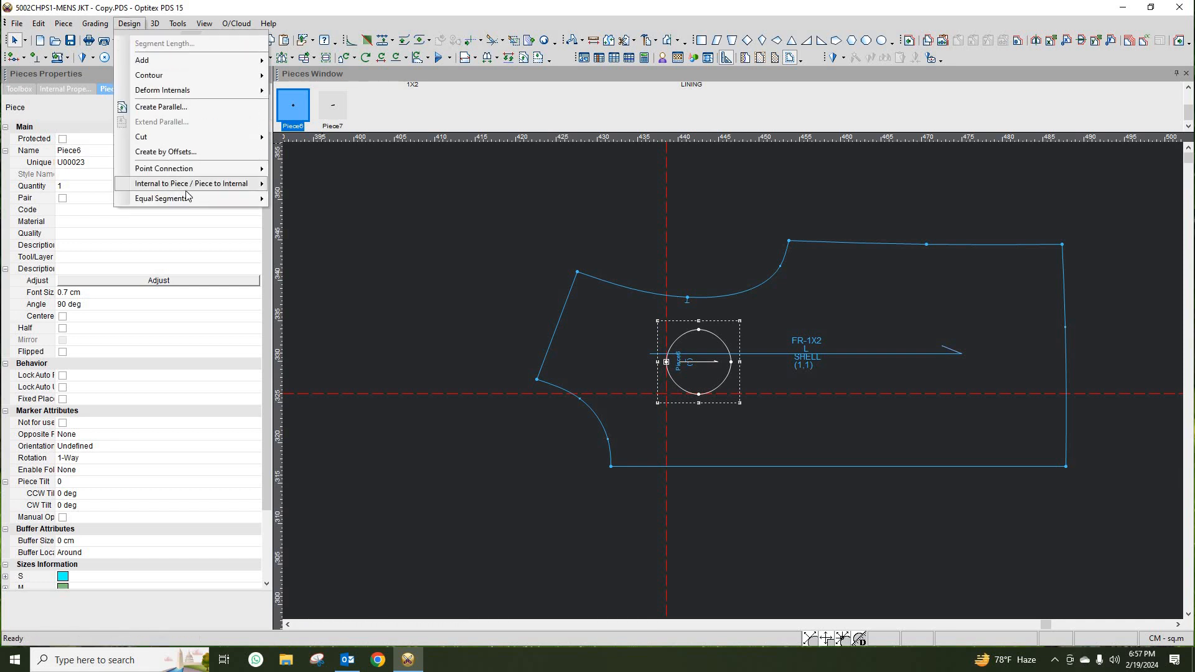
mouse_move(198, 190)
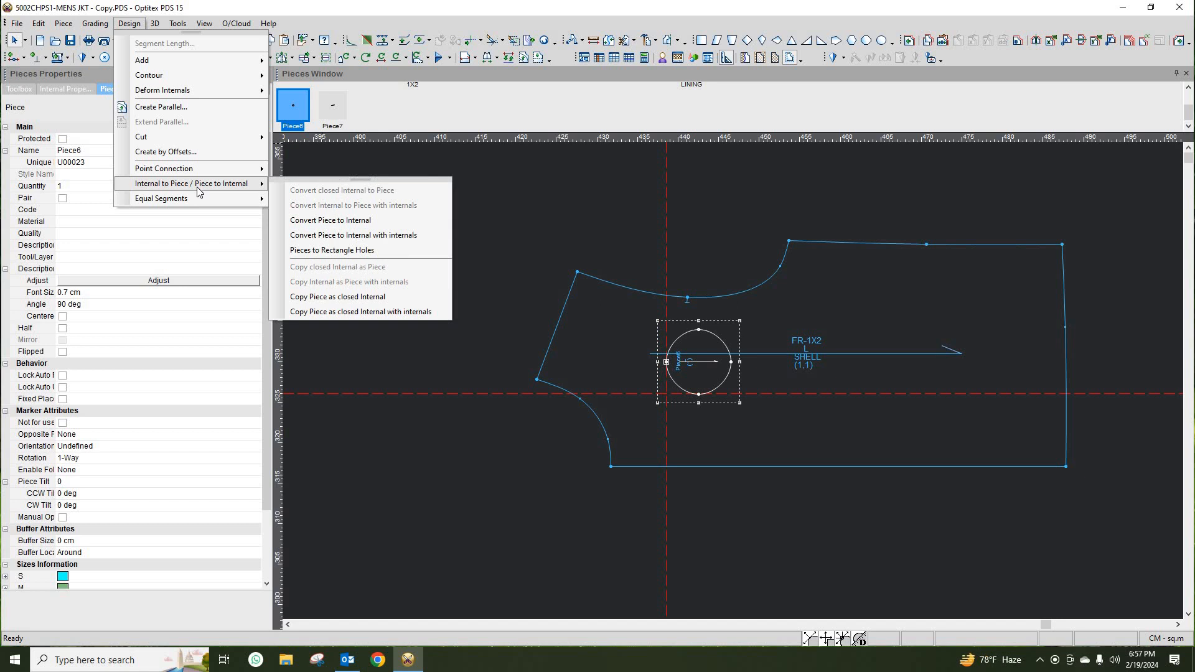
click(349, 312)
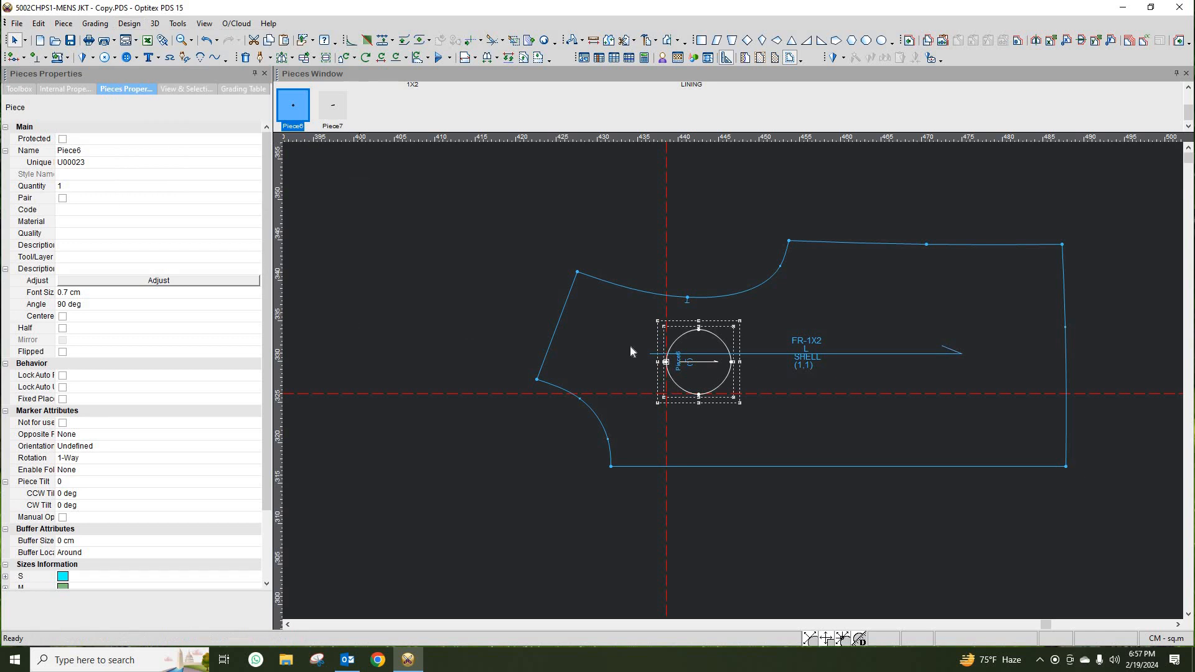
click(759, 303)
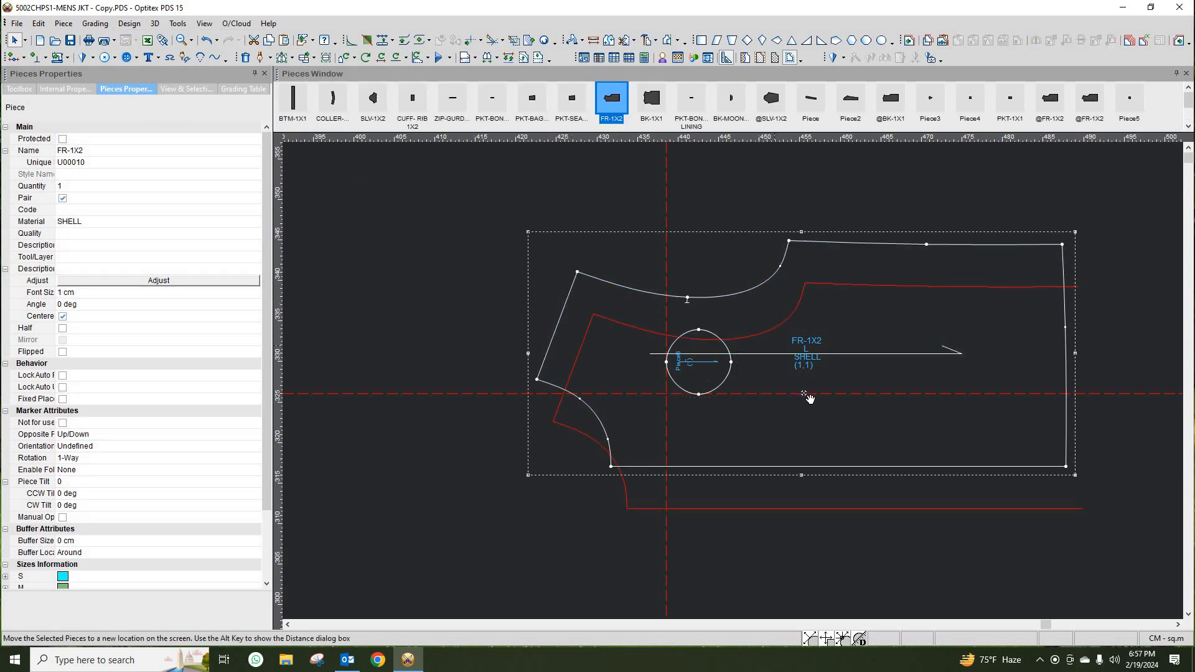
- Move the original circle piece off the front piece
key(space)
click(442, 230)
key(space)
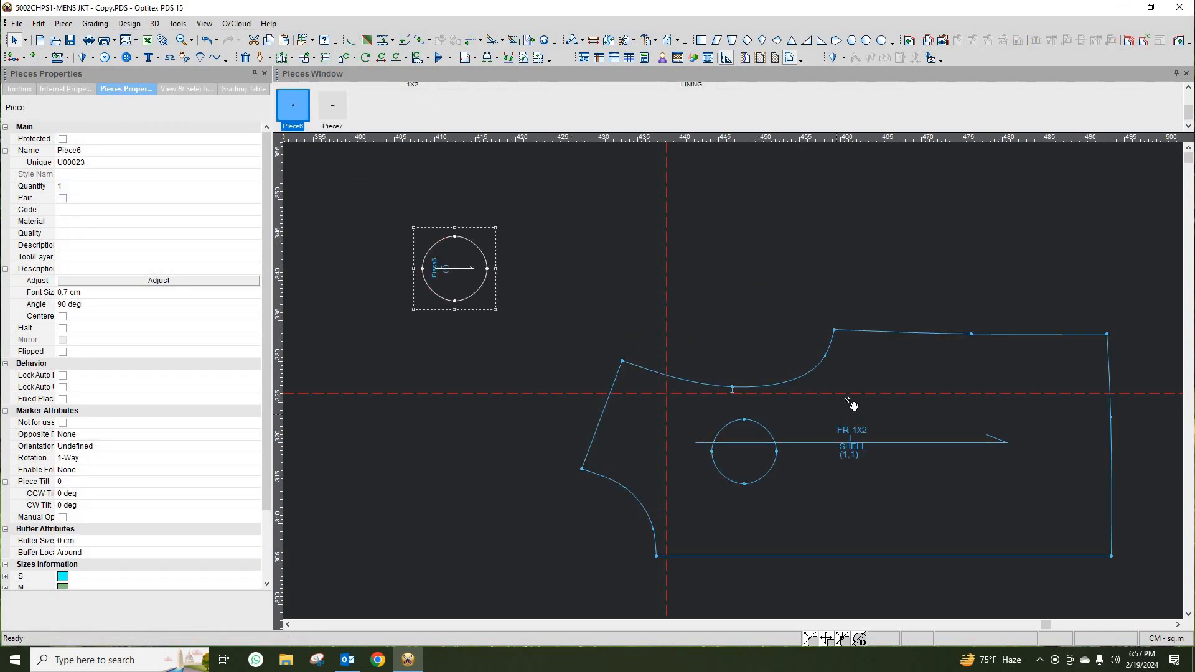
- Inspect the new circle internal inside the front piece, zooming in and out
click(918, 340)
scroll(735, 386, down, 2)
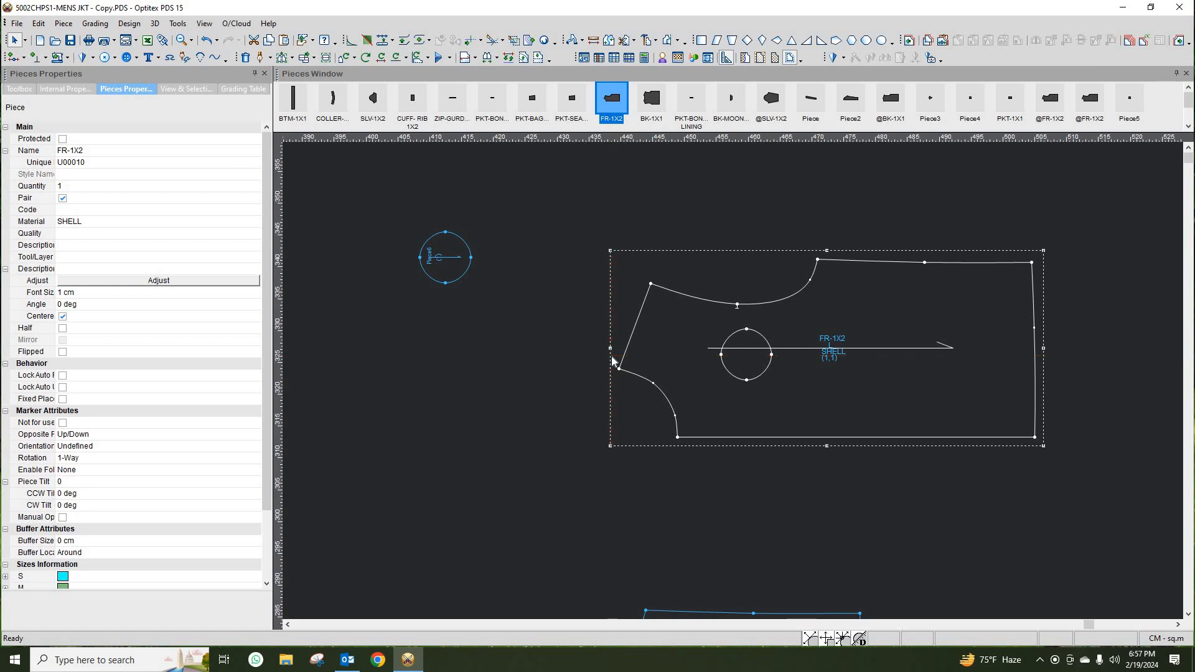
scroll(735, 385, up, 2)
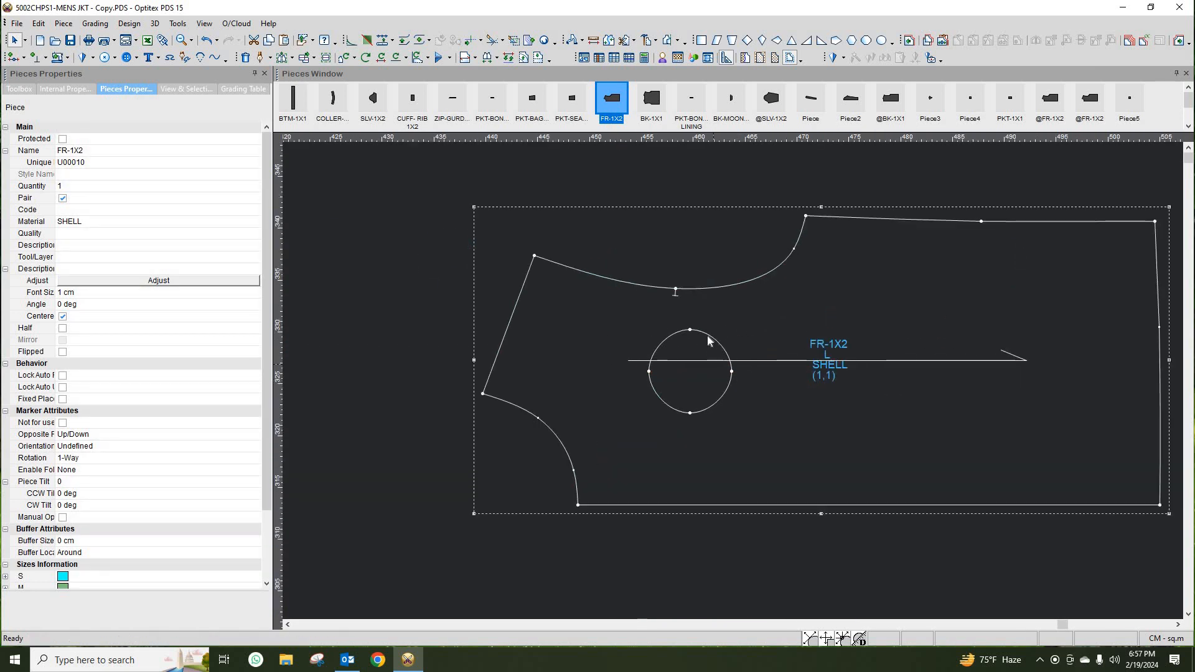
click(734, 384)
scroll(735, 385, down, 4)
scroll(734, 386, up, 3)
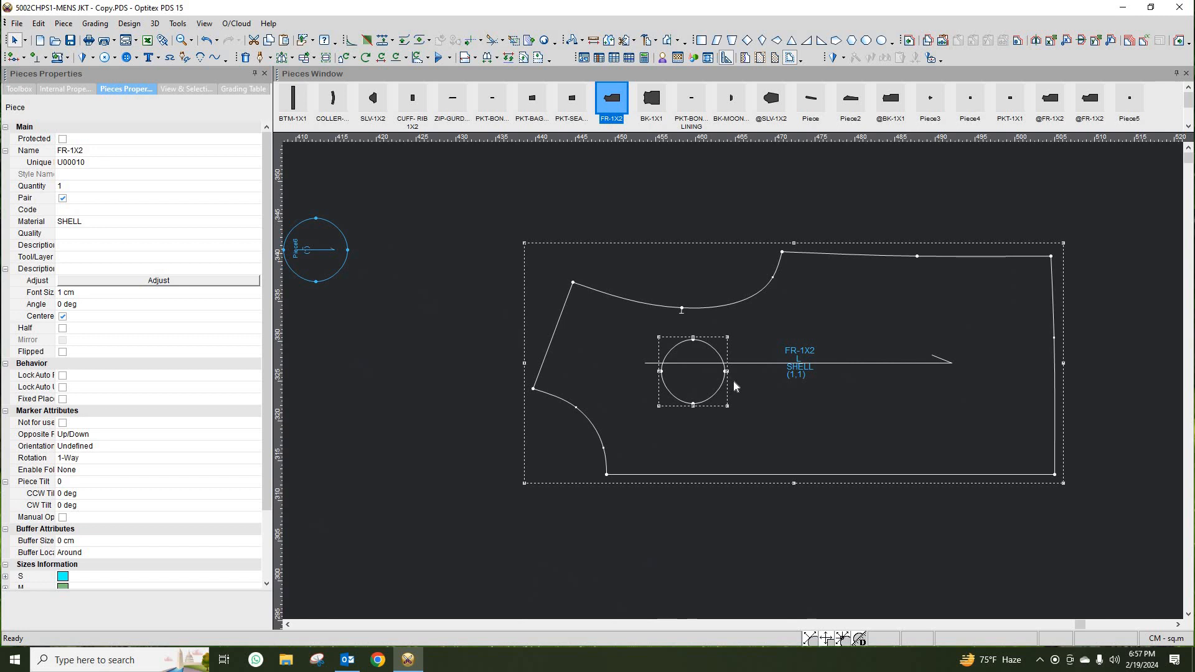
click(734, 387)
scroll(734, 384, down, 2)
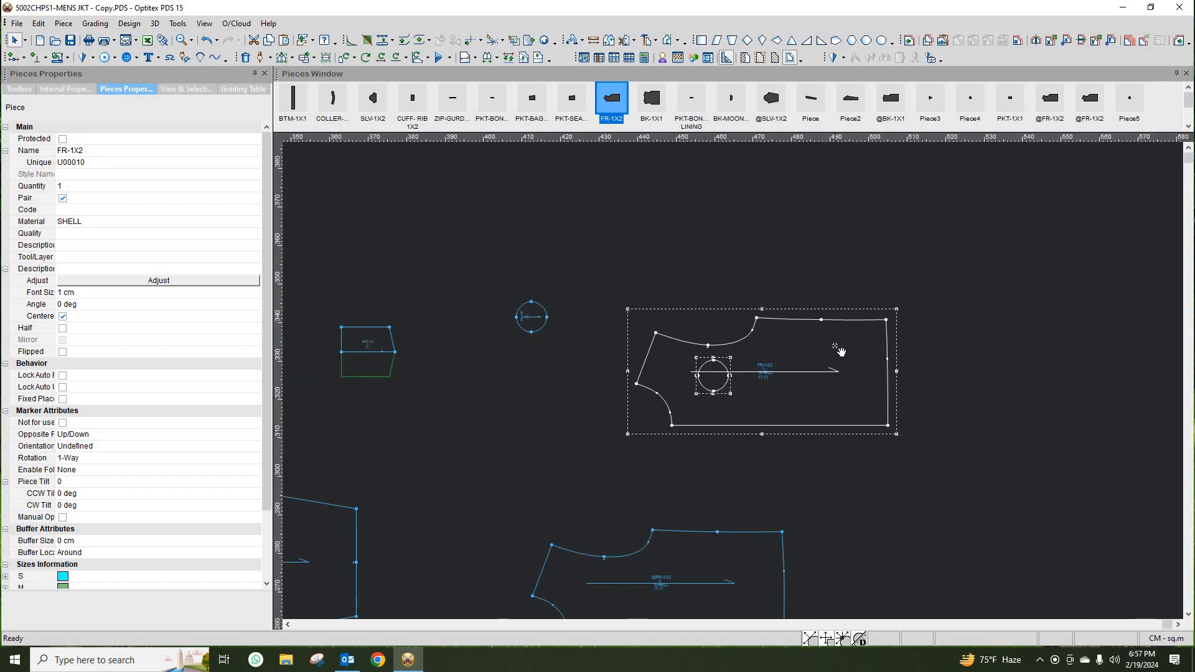
scroll(732, 382, up, 2)
scroll(734, 387, down, 4)
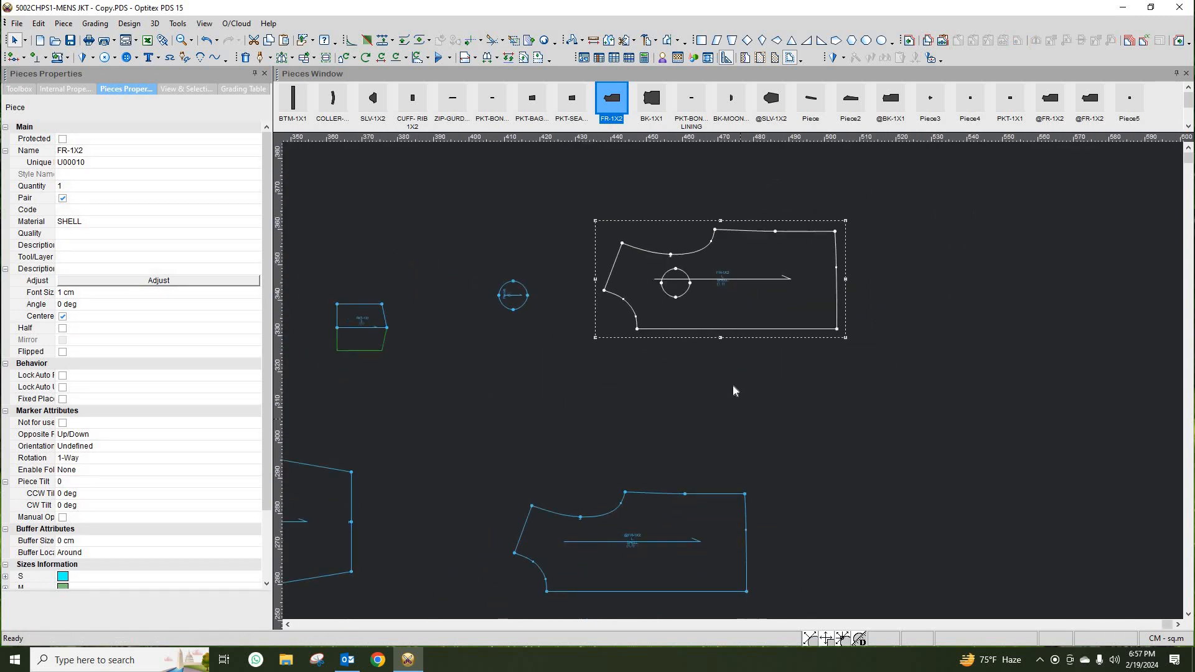
scroll(736, 387, up, 3)
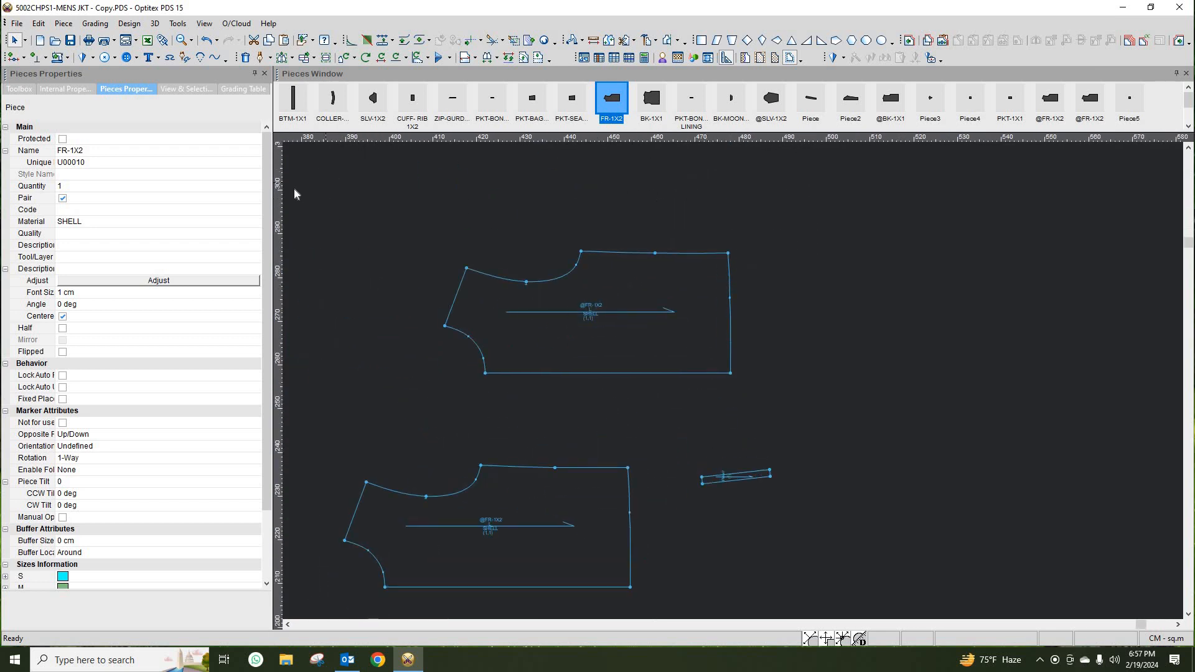
drag(278, 195, 731, 280)
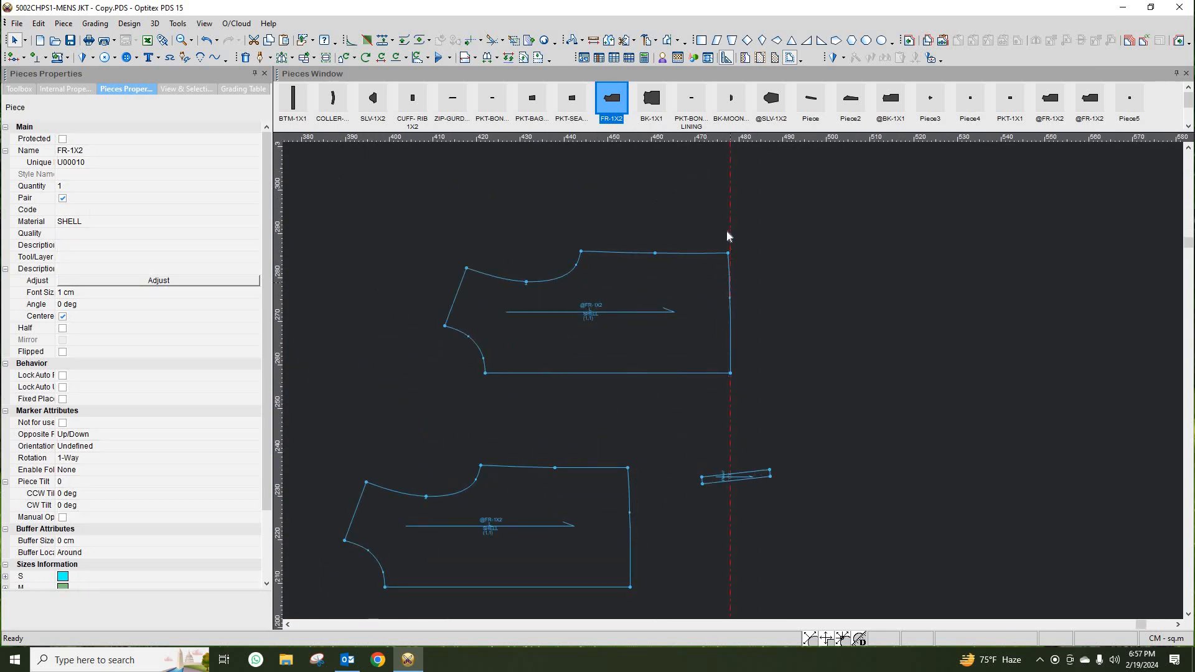
double_click(731, 232)
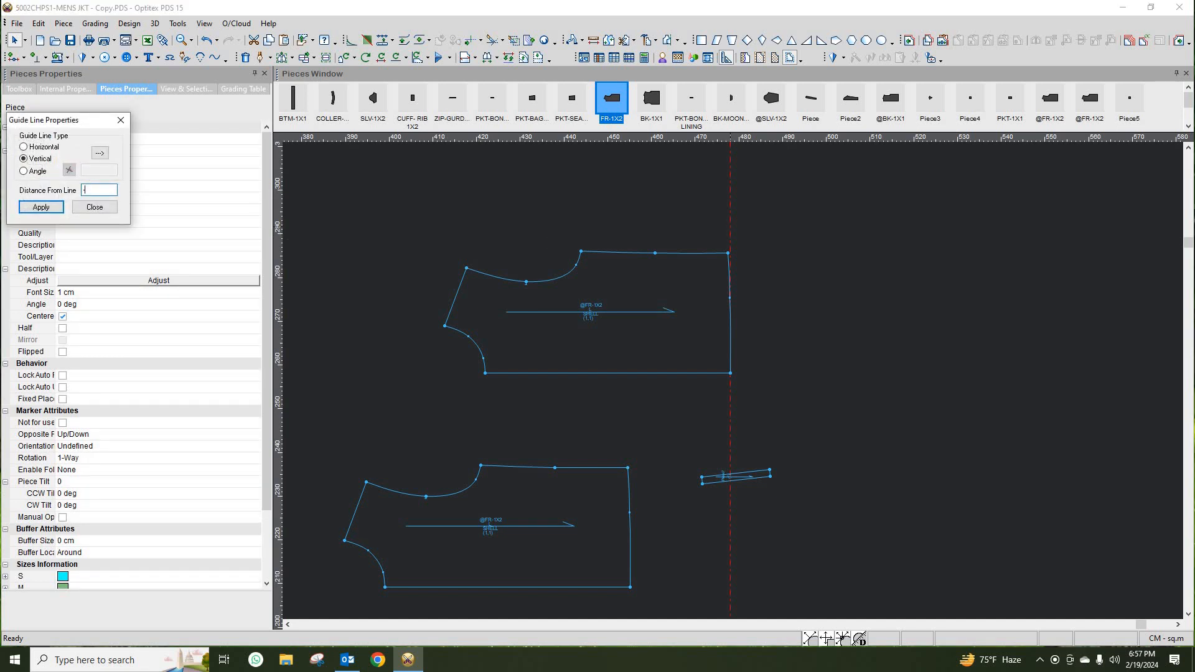
click(95, 207)
- Add a horizontal guide line at the piece's top edge and offset it by -5 cm
drag(612, 141, 660, 253)
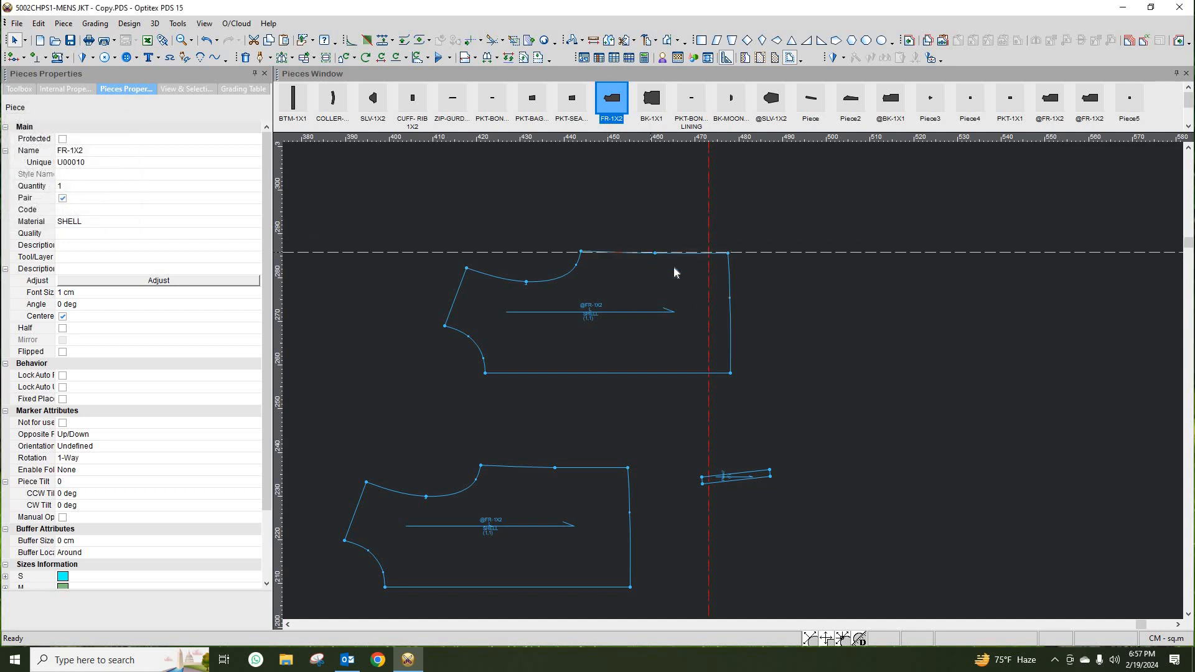
double_click(744, 252)
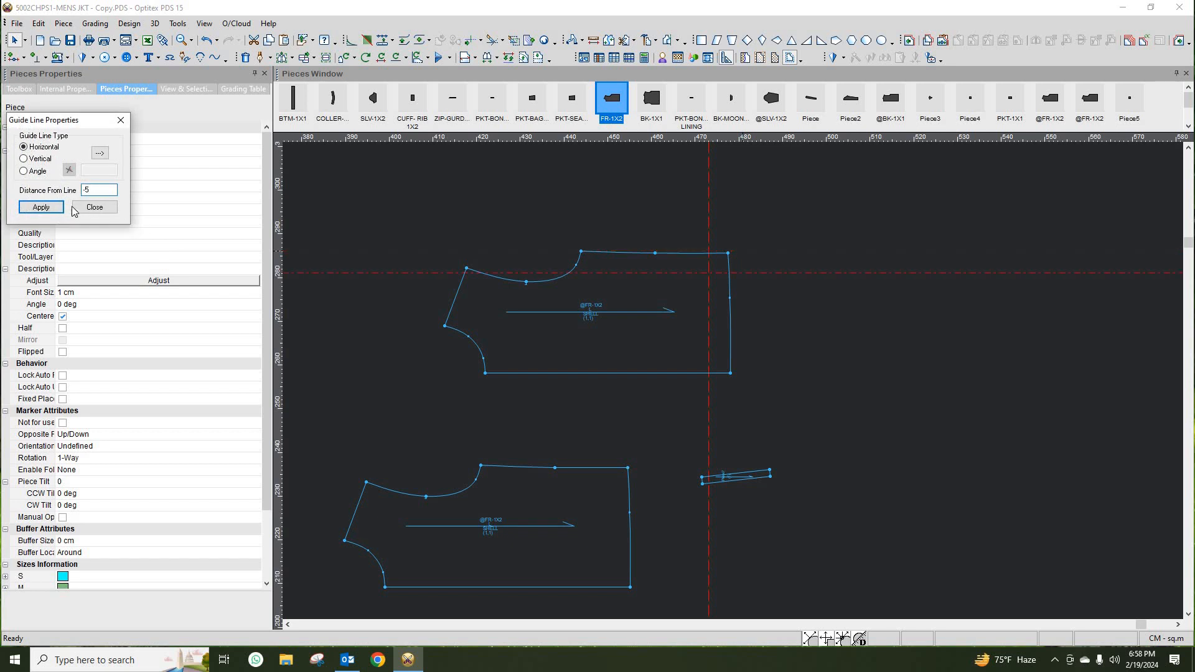
click(94, 208)
- Move the small slanted welt piece so its corner meets the intersection of the new guide lines
click(770, 474)
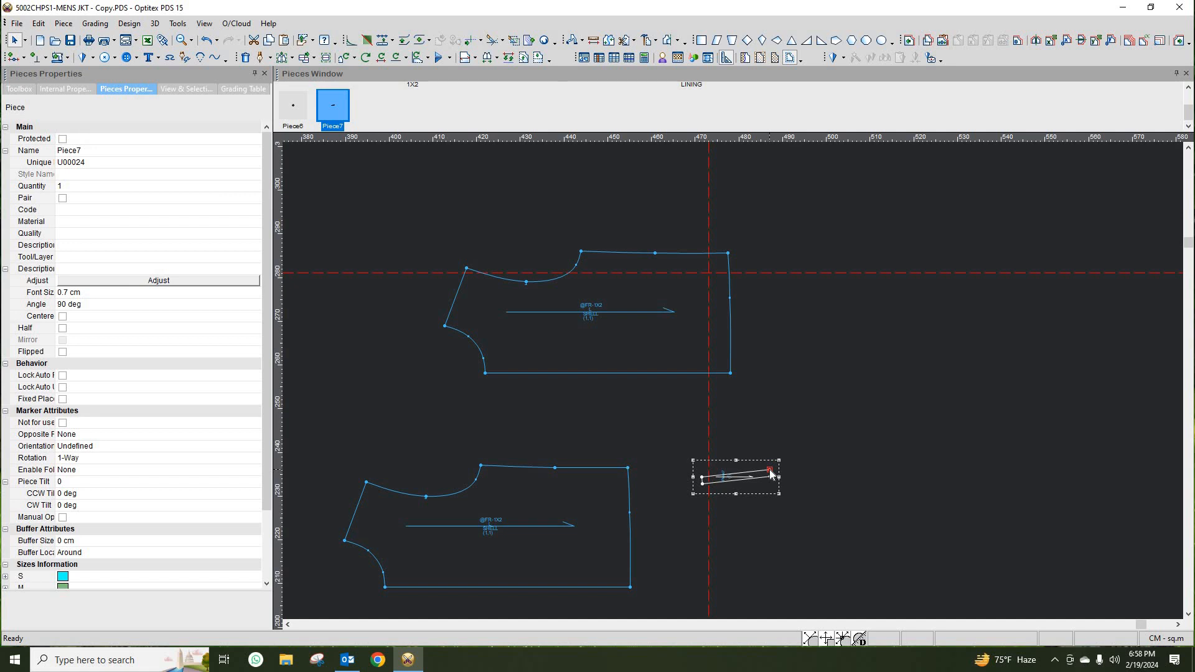
drag(770, 474, 731, 345)
scroll(739, 384, up, 3)
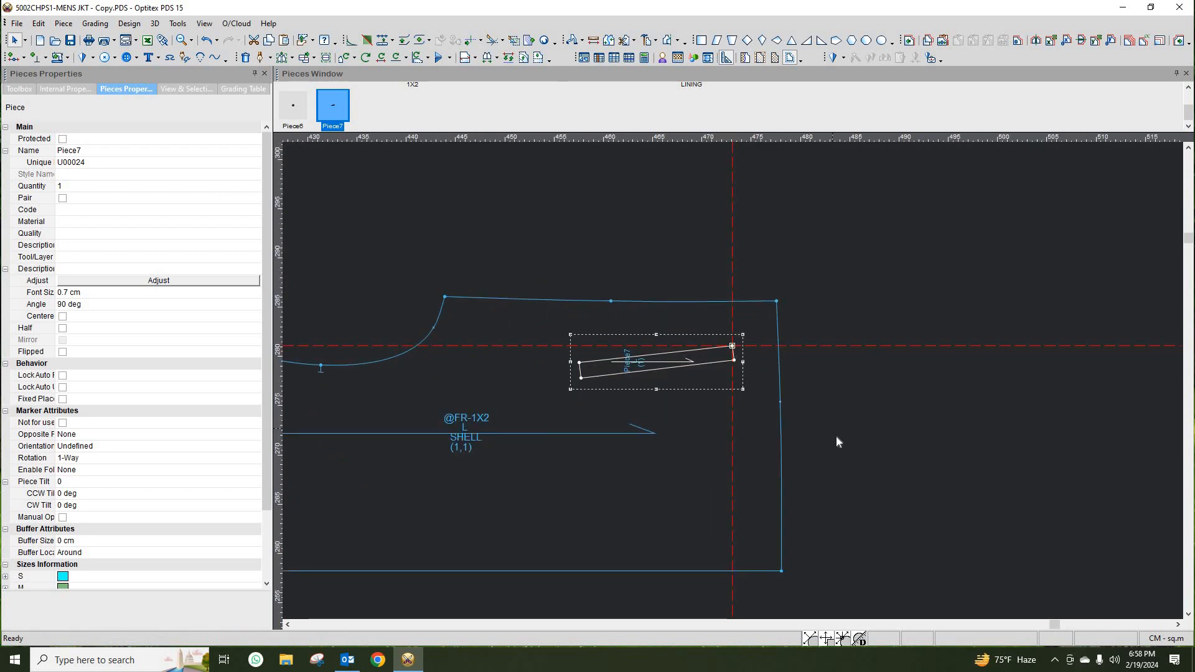
scroll(733, 380, down, 3)
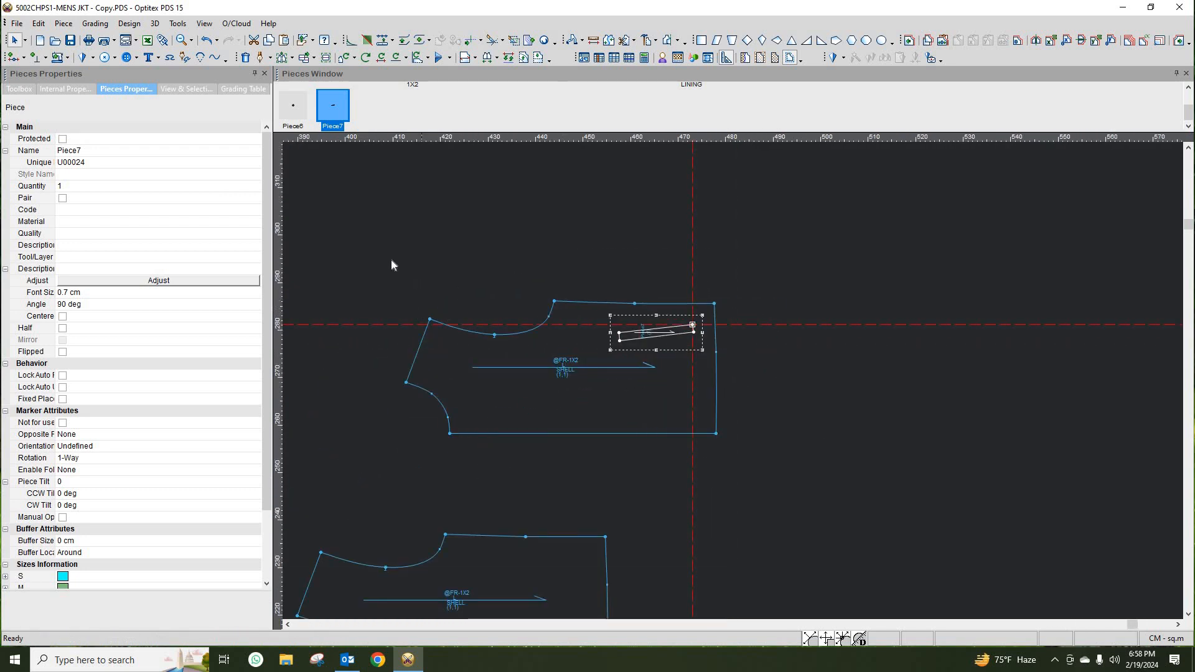
drag(373, 246, 778, 462)
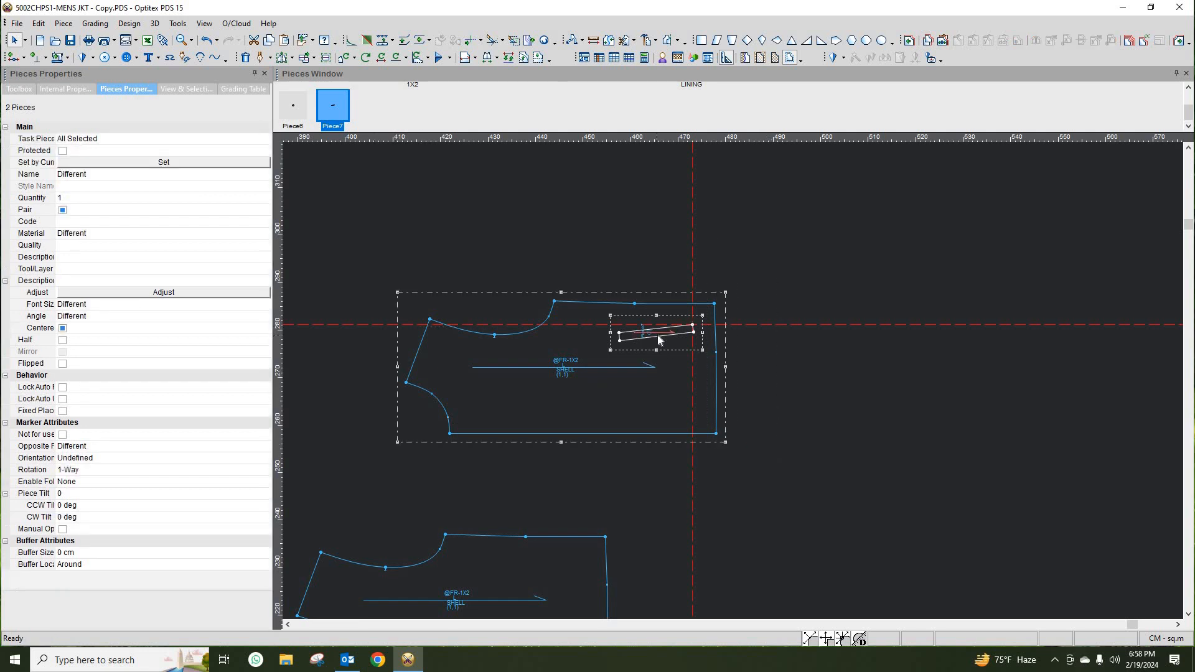
click(694, 332)
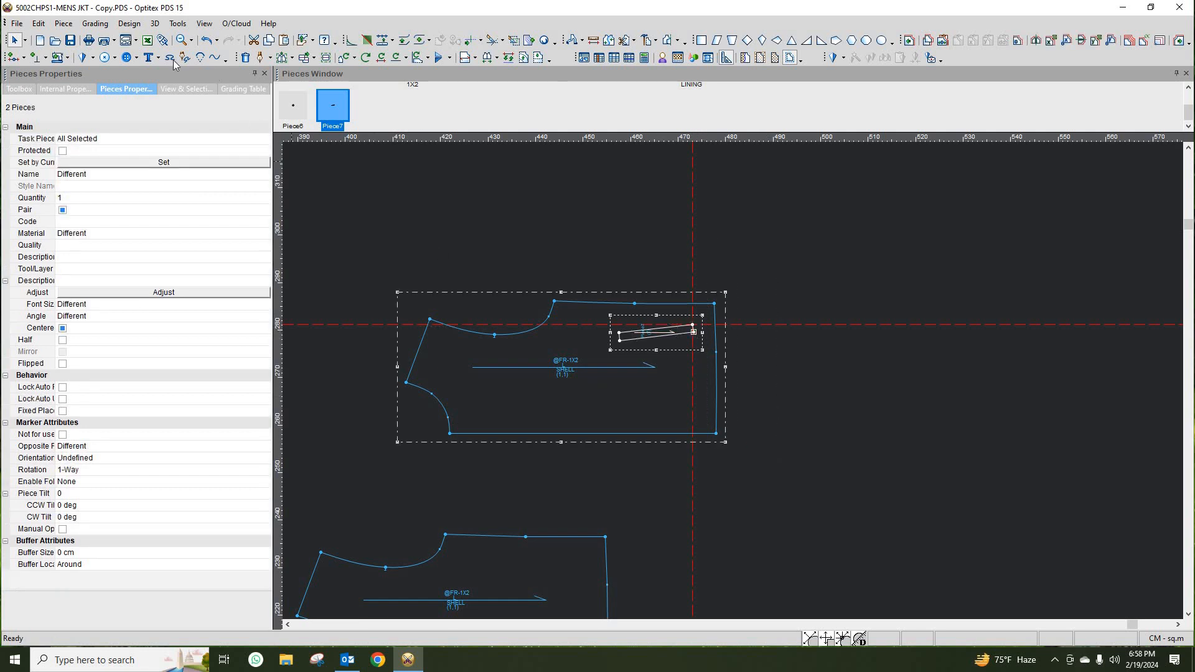
click(129, 23)
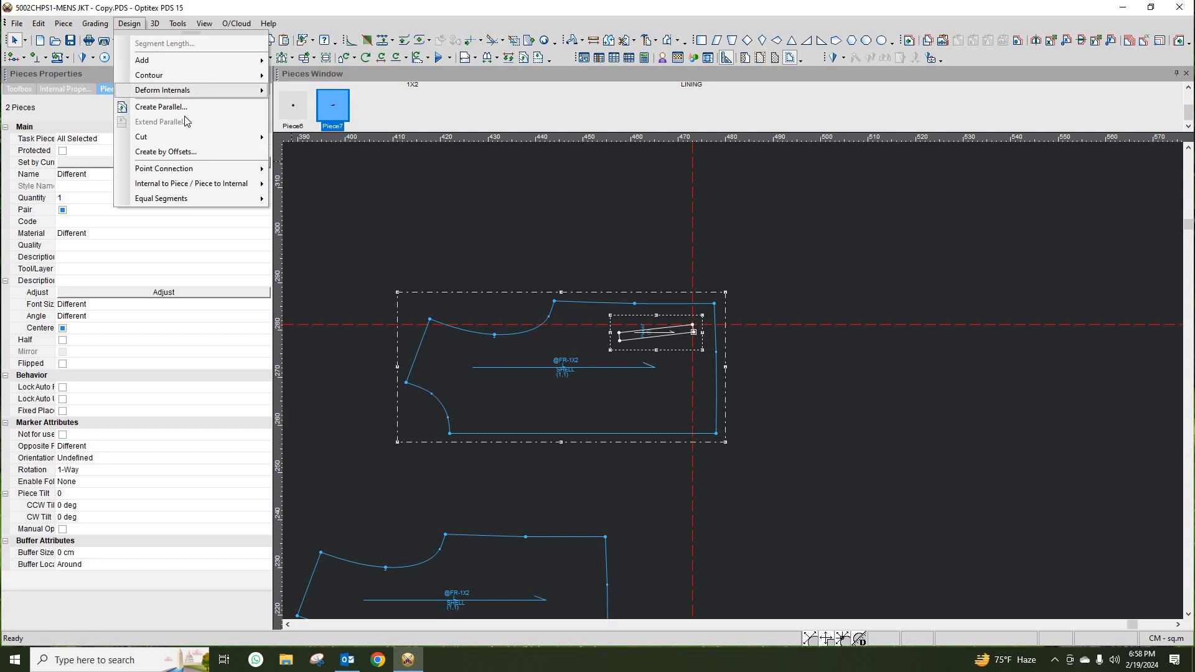
mouse_move(205, 183)
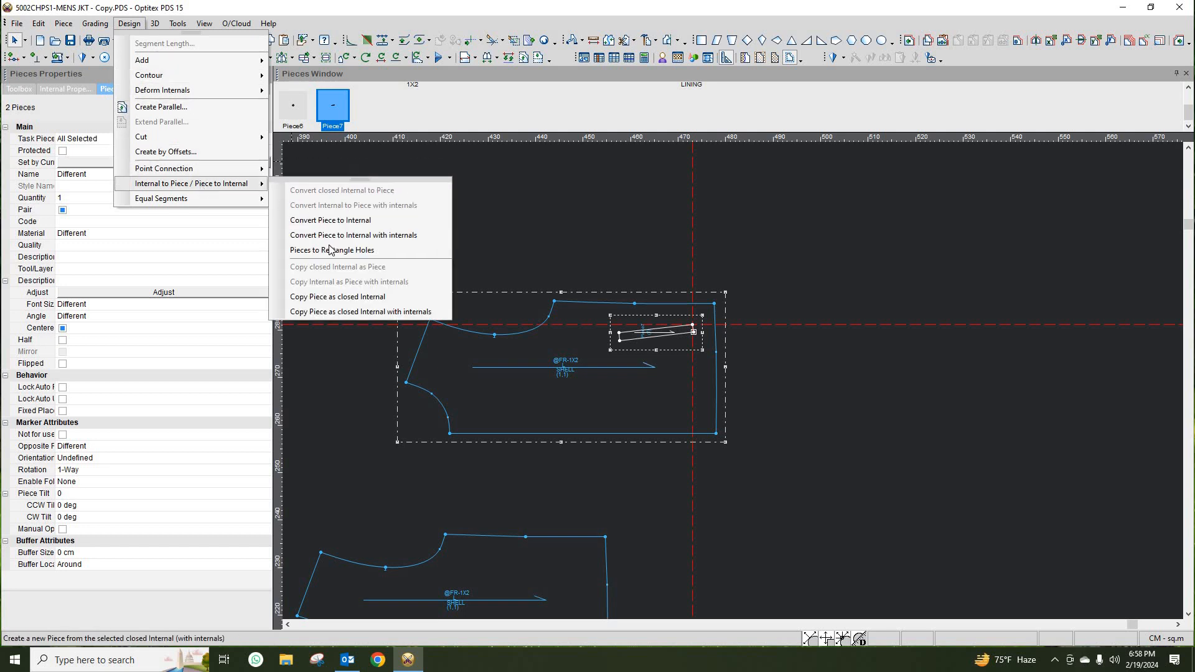
click(352, 312)
click(621, 406)
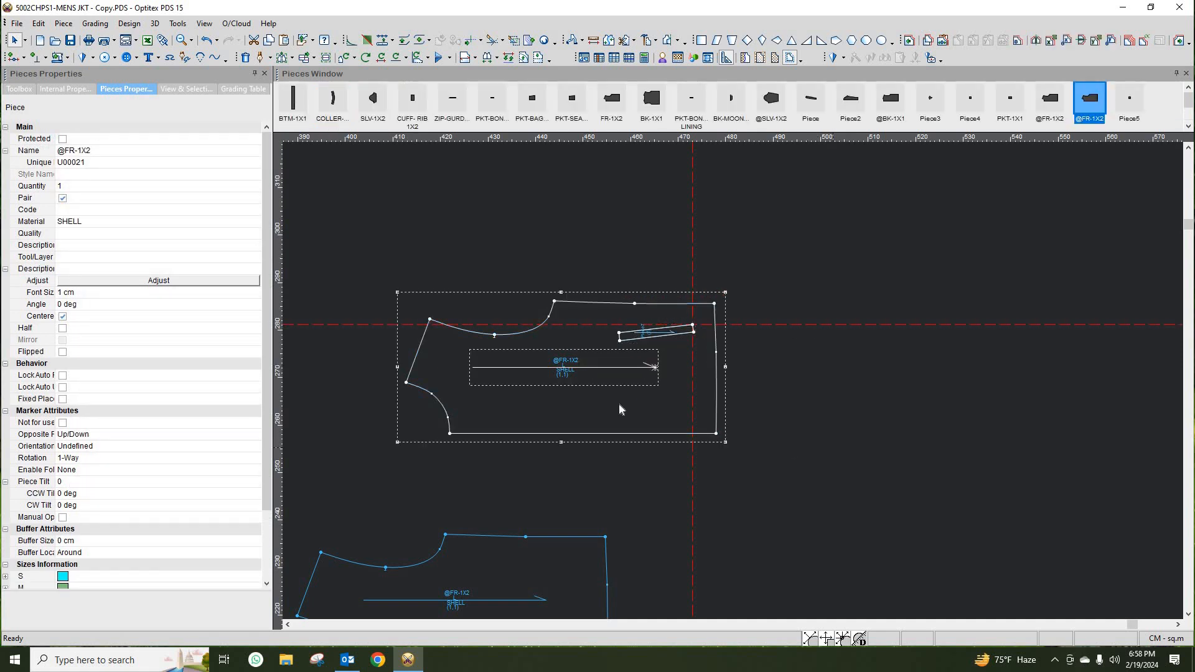
- Inspect the copied welt internal inside the front piece, zooming in and out
drag(620, 408, 835, 477)
scroll(966, 419, up, 1)
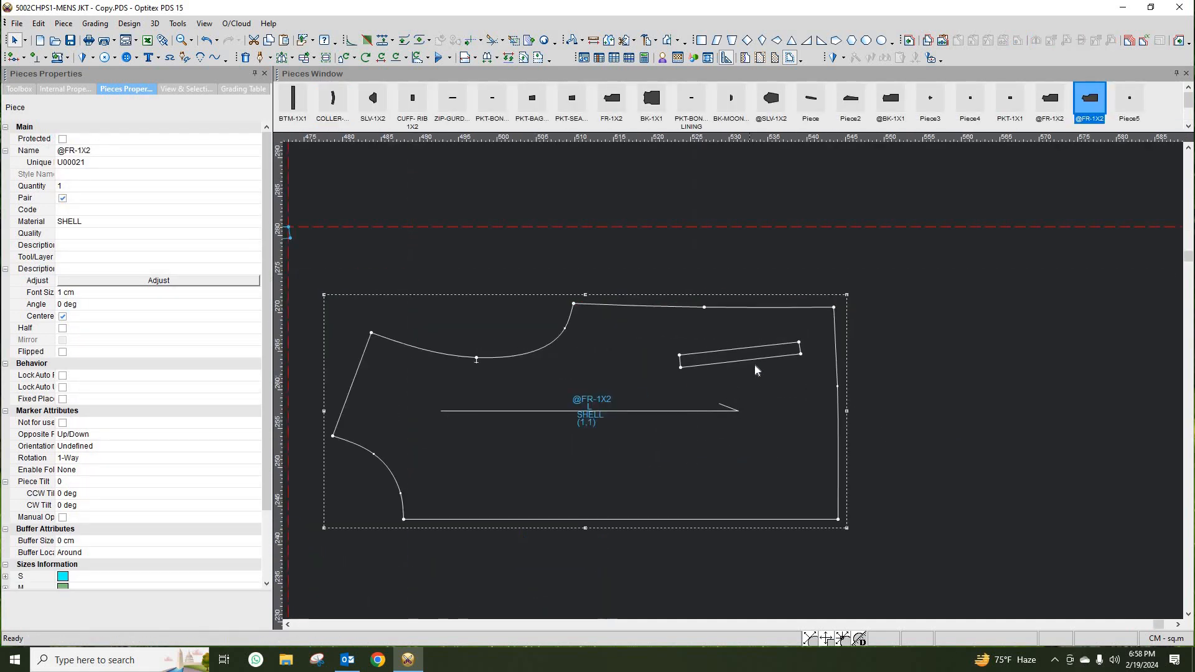
scroll(754, 365, up, 1)
scroll(731, 385, down, 2)
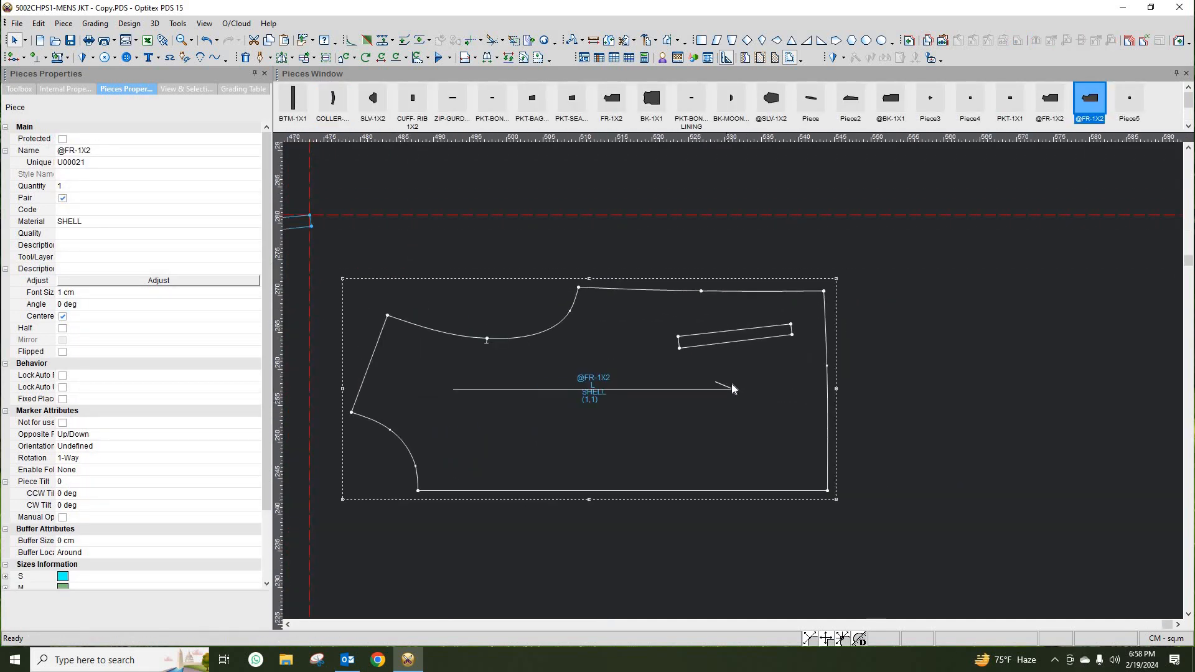
scroll(730, 388, down, 4)
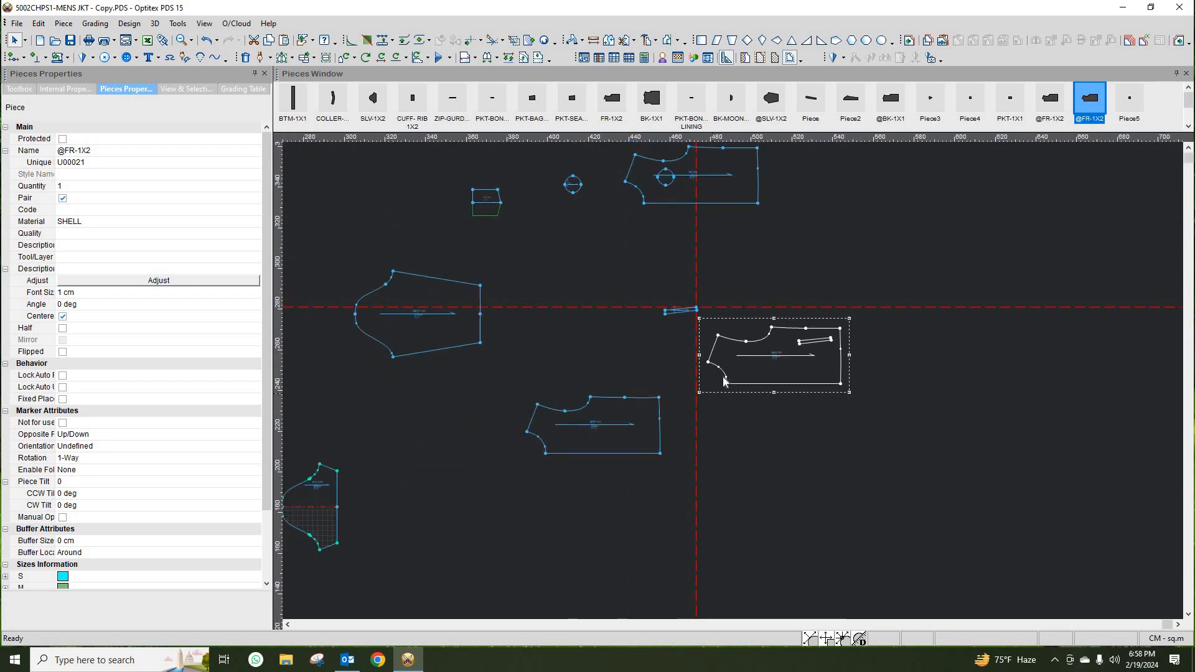
drag(651, 452, 643, 283)
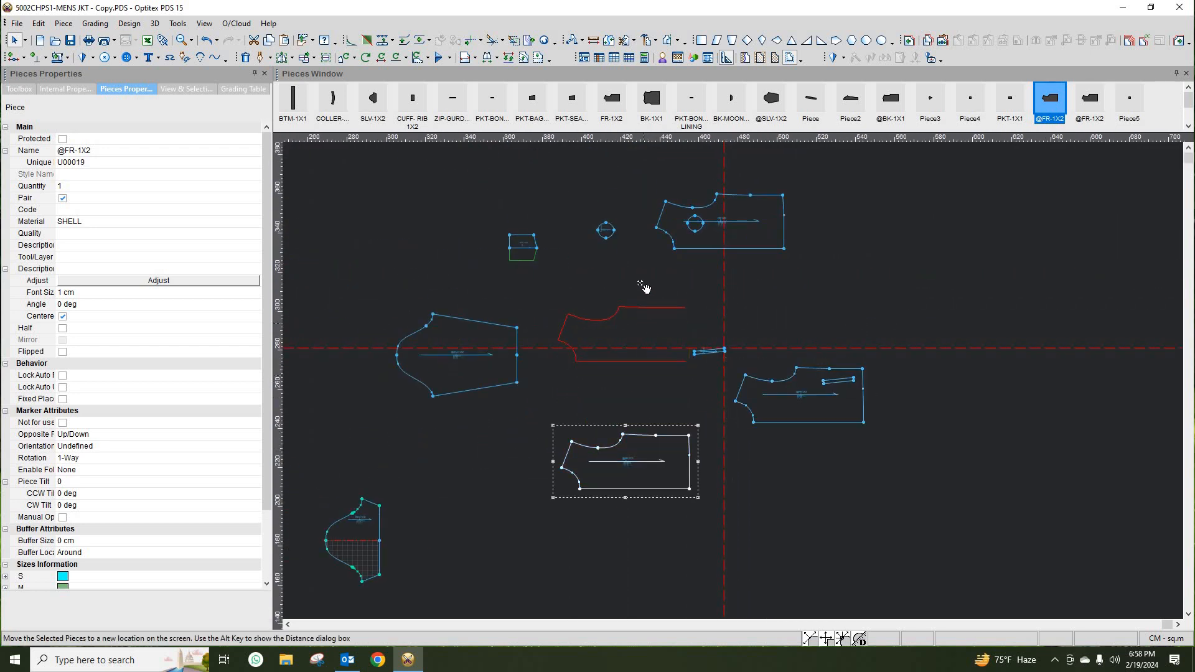
scroll(737, 389, up, 2)
click(361, 478)
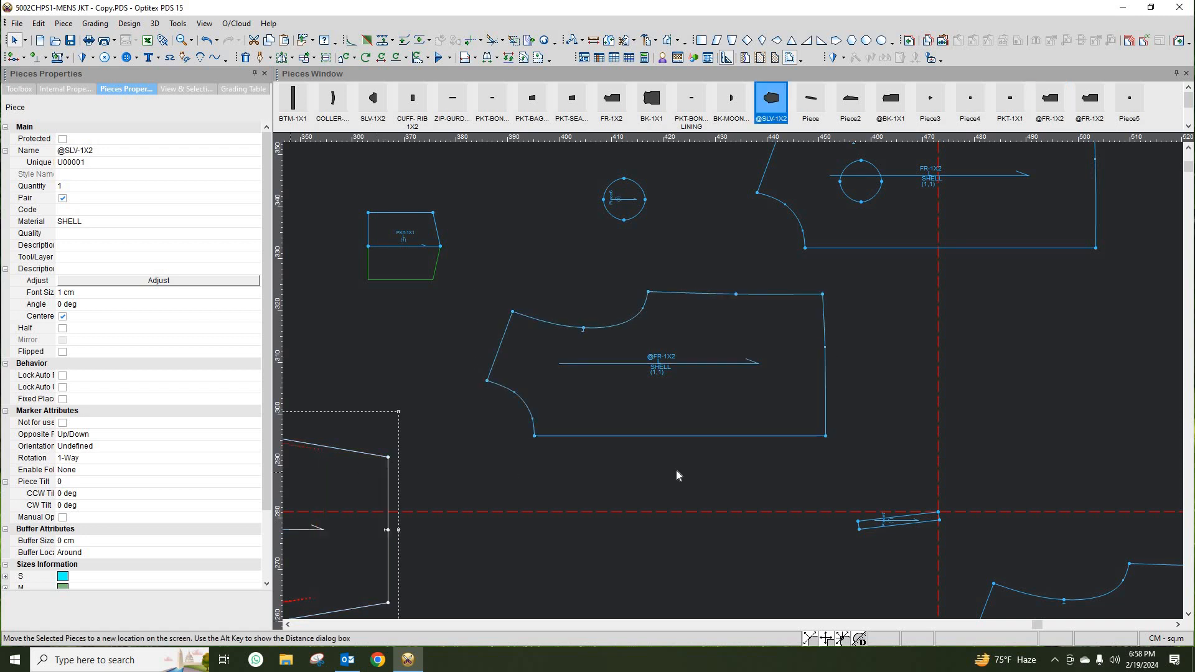
scroll(734, 361, down, 1)
click(732, 327)
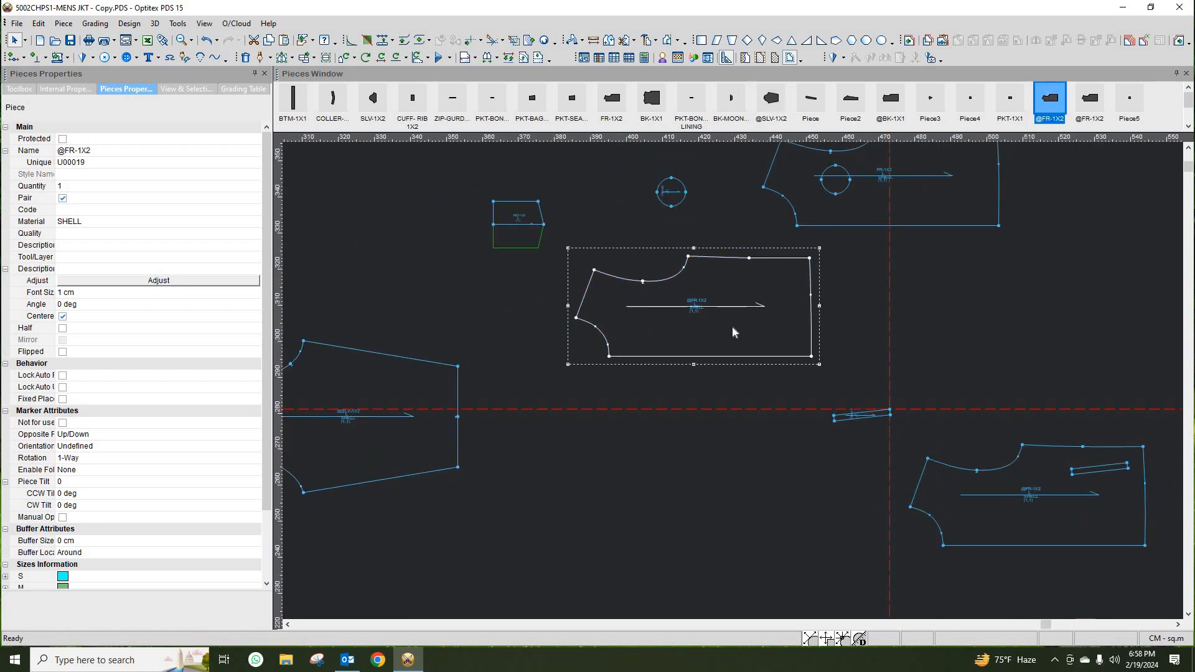
- Try to open half pieces for all pieces in the file
click(497, 58)
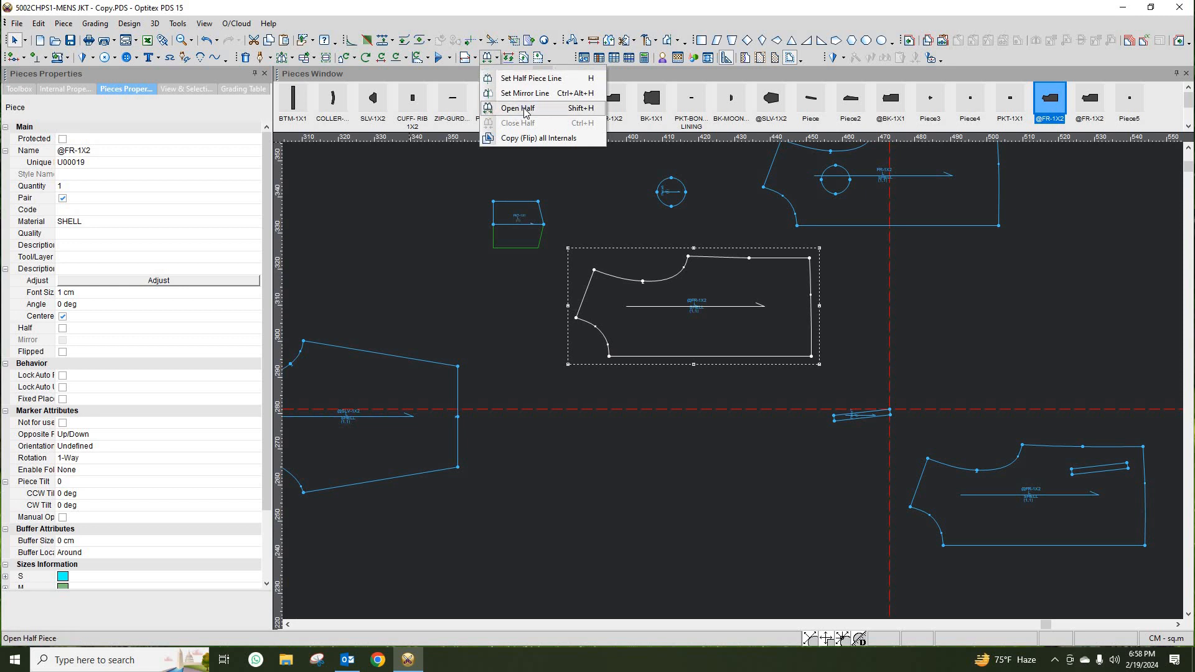
click(522, 108)
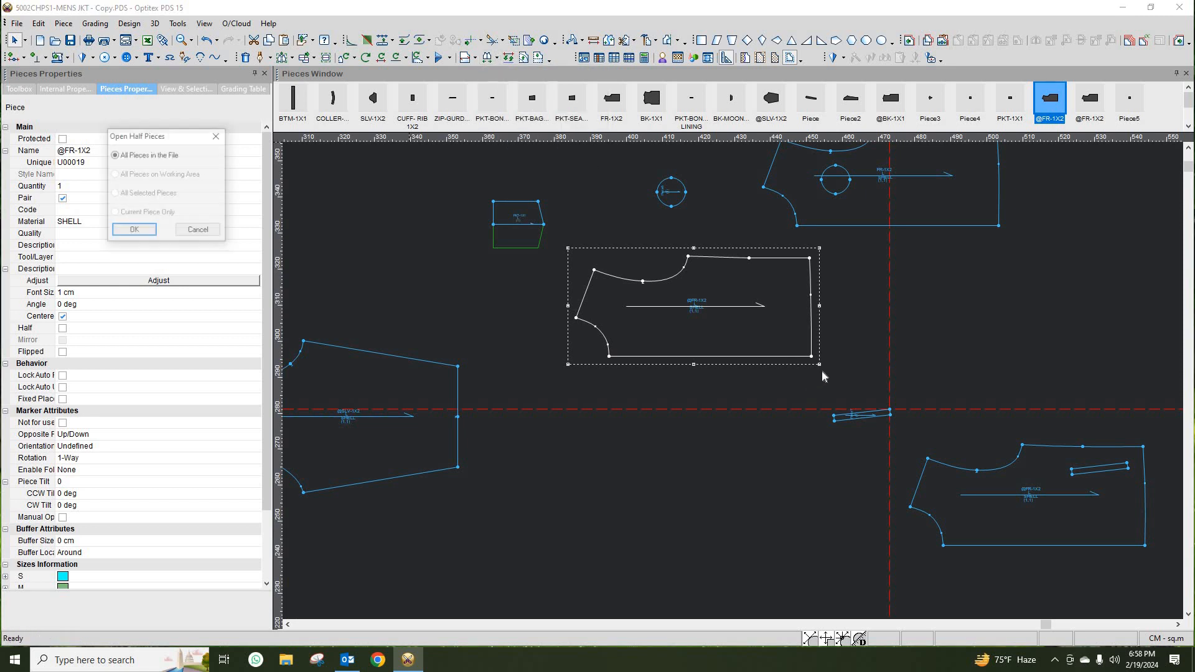
click(134, 231)
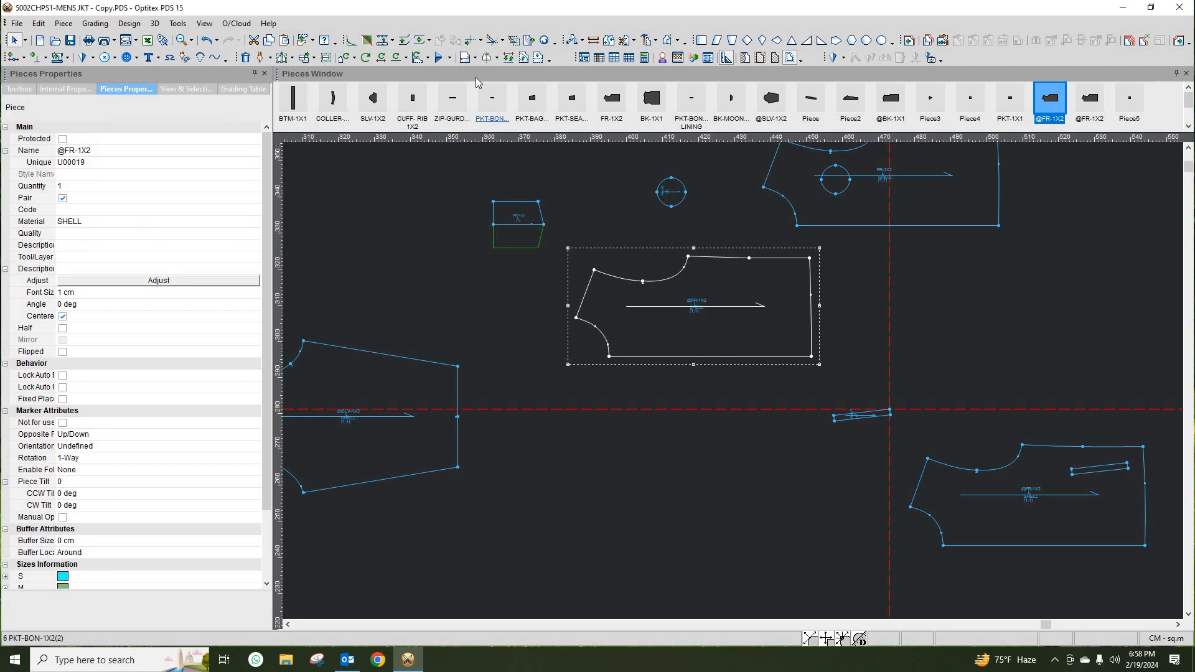
click(496, 58)
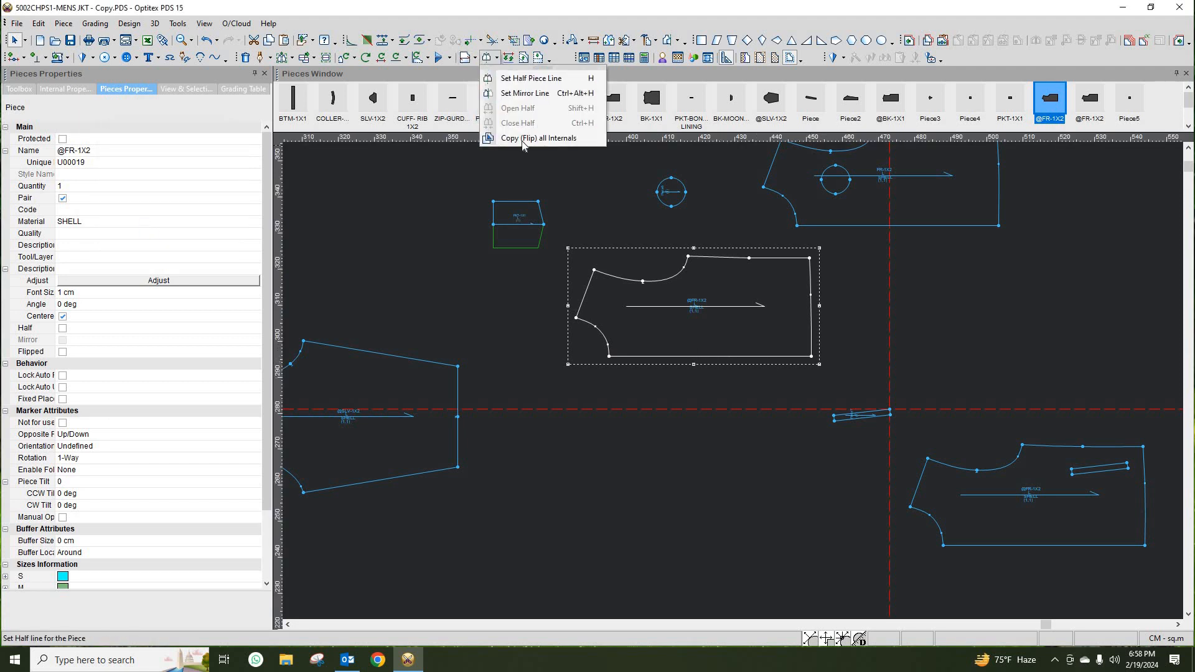
right_click(595, 223)
click(718, 296)
right_click(598, 225)
click(730, 295)
drag(727, 308, 687, 313)
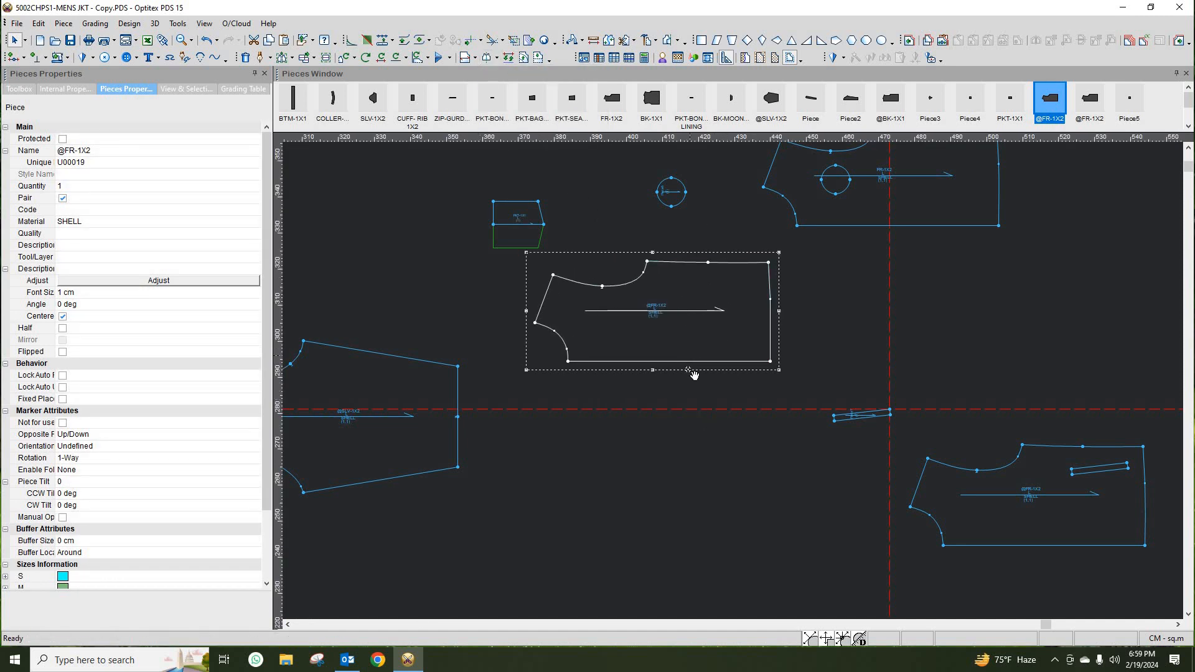
- Move the sleeve piece SLV-1X2 up and left, then clear its Protected option
scroll(733, 381, down, 3)
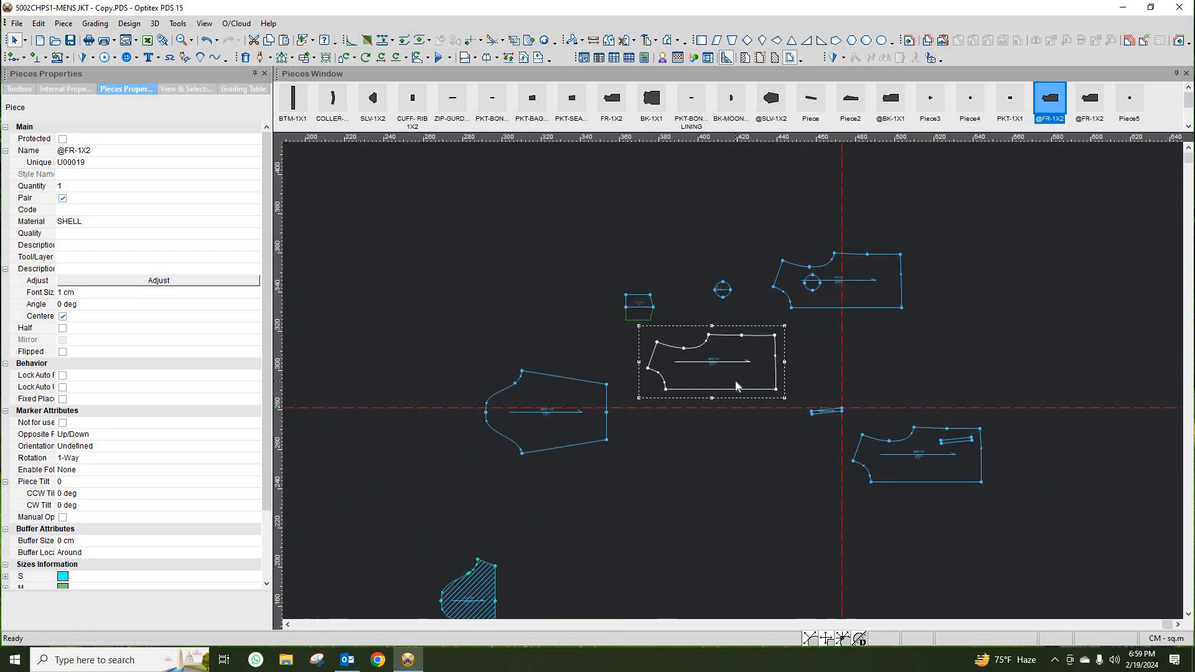
scroll(735, 386, up, 1)
drag(451, 614, 650, 506)
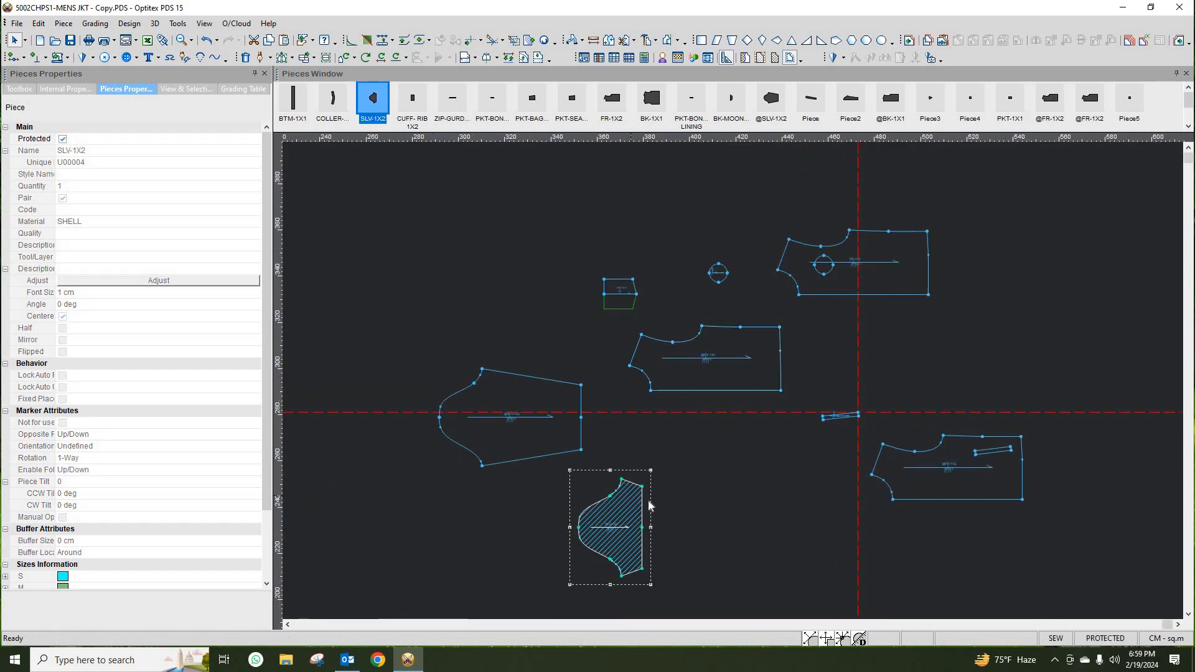
drag(579, 523, 511, 537)
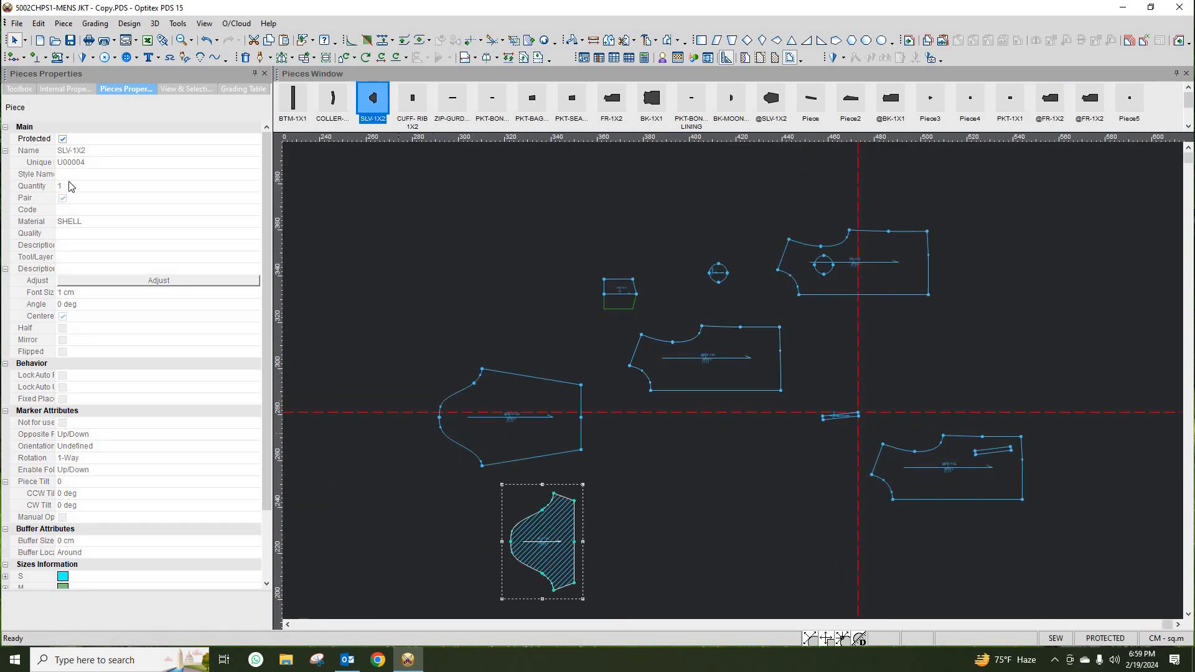
click(63, 139)
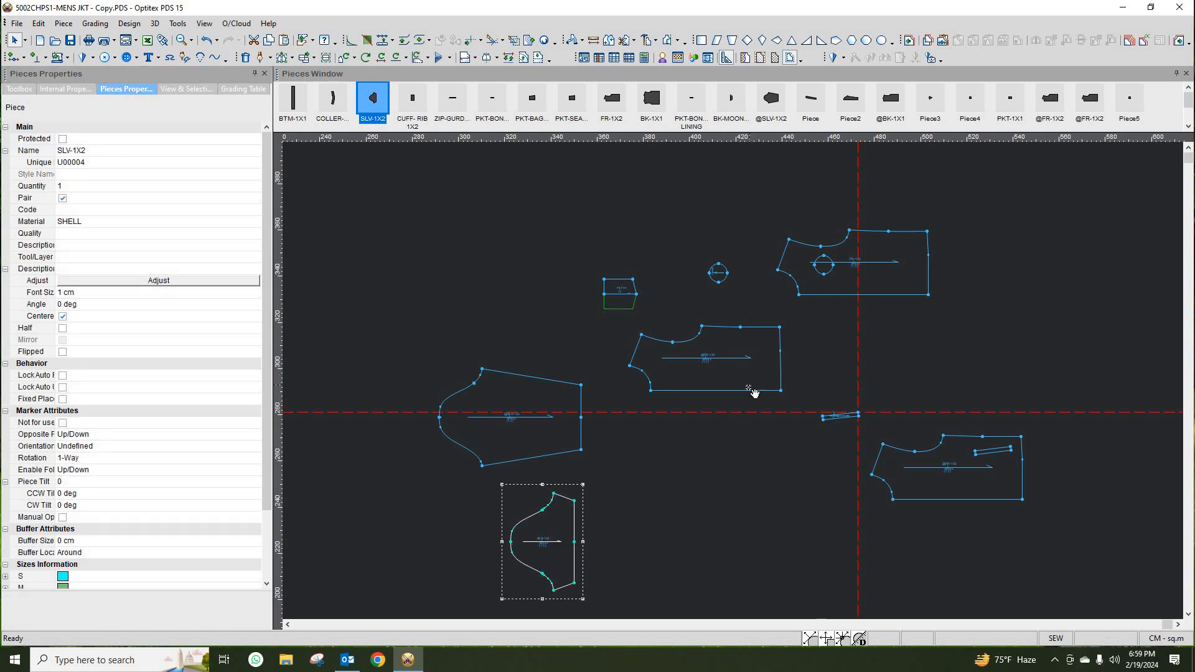
- Set a half piece line along the front piece's bottom edge between its two lower corners
click(753, 391)
scroll(733, 380, up, 2)
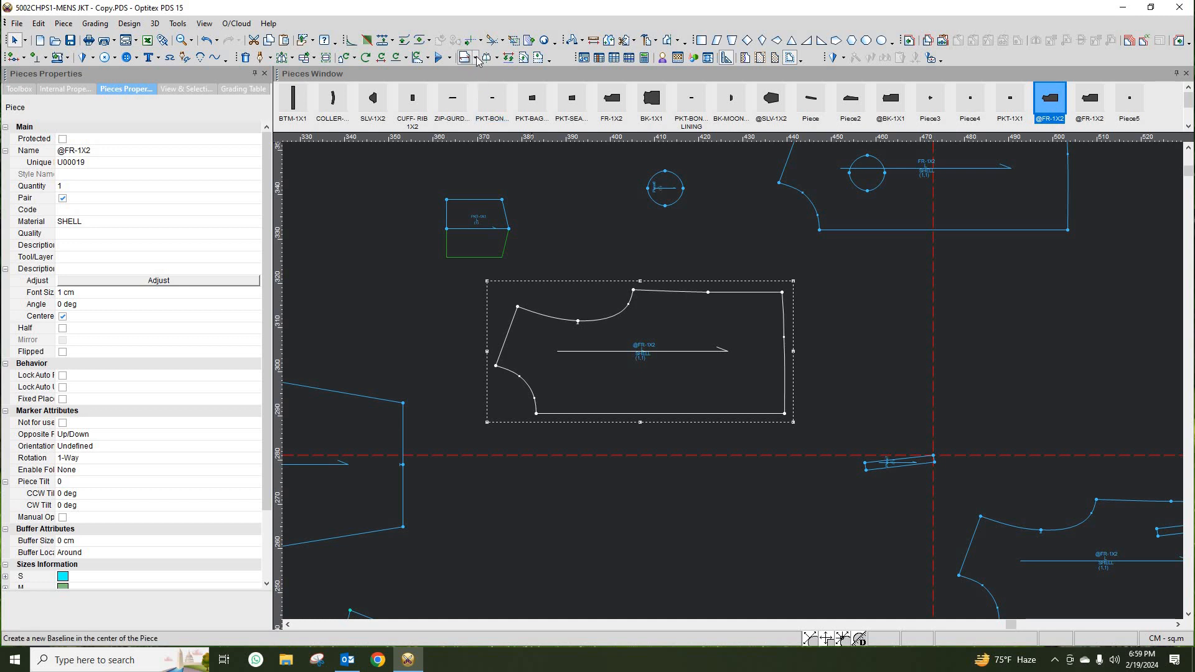
click(498, 59)
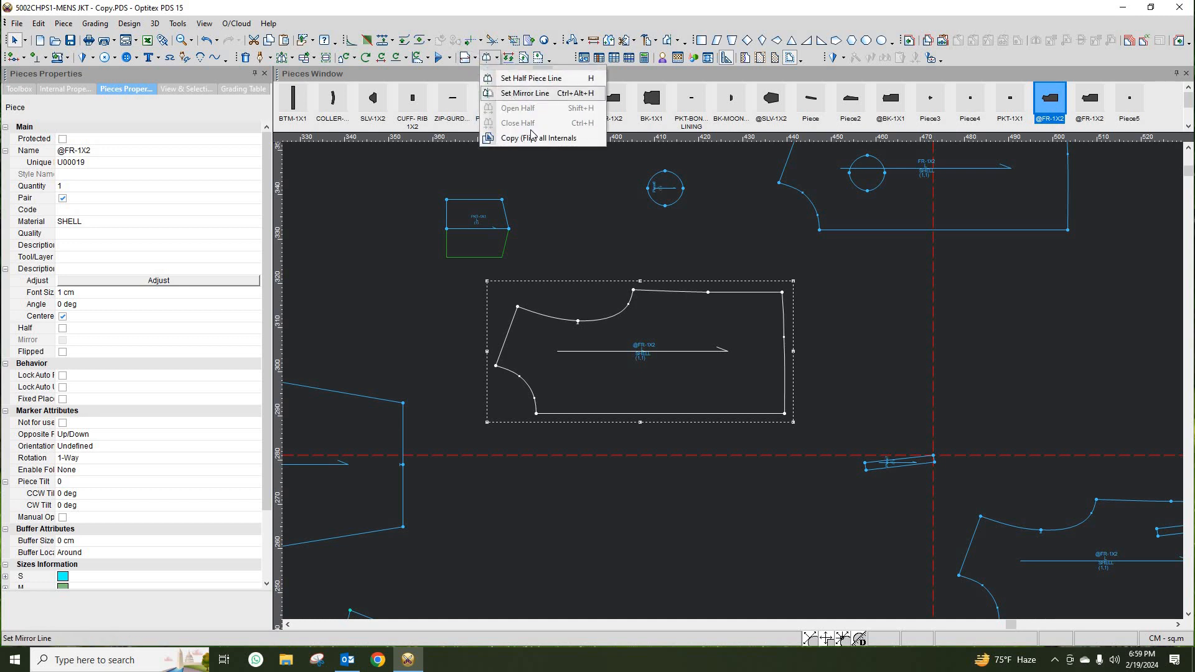
right_click(600, 230)
click(617, 245)
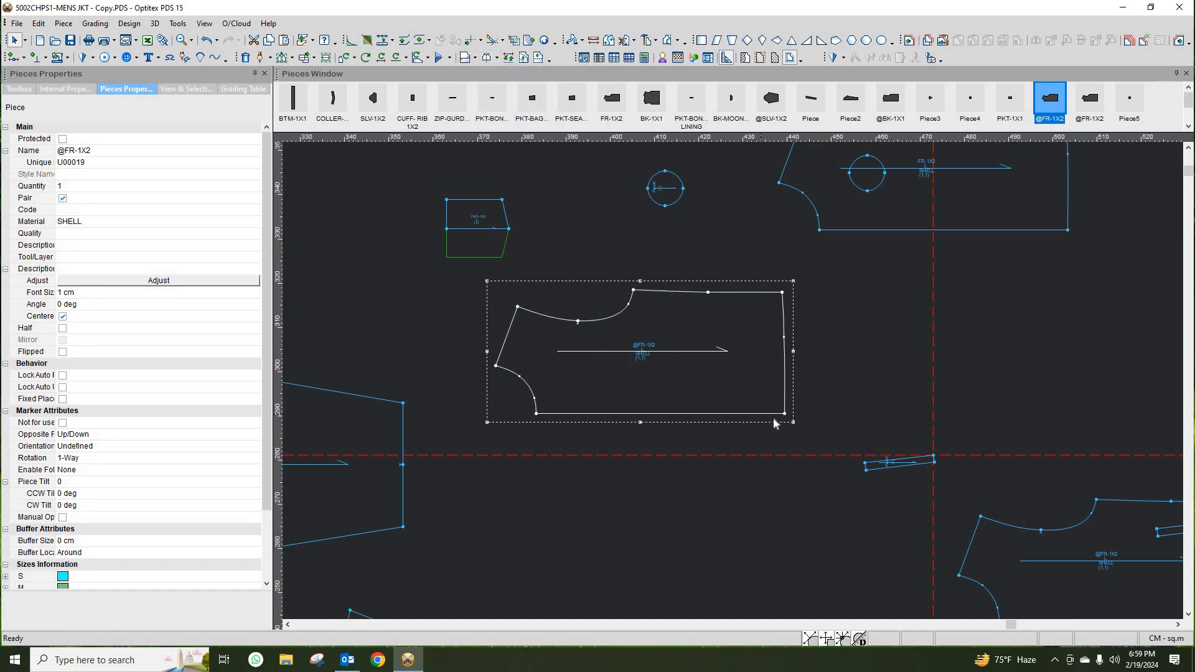
click(499, 59)
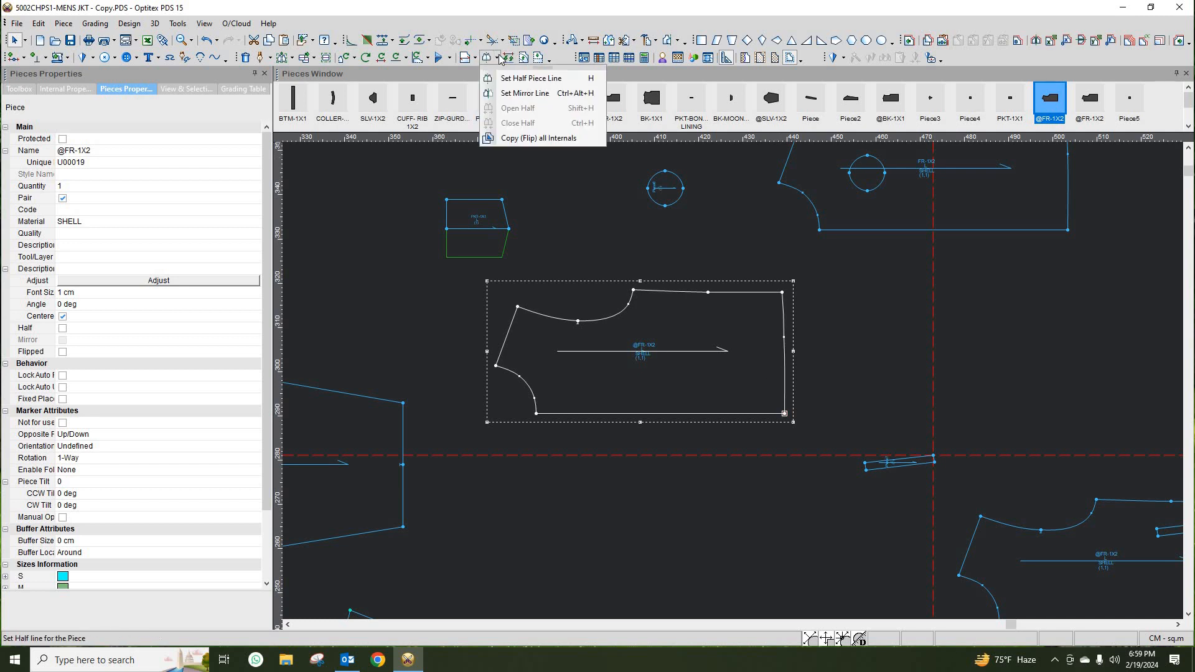
click(517, 80)
click(785, 413)
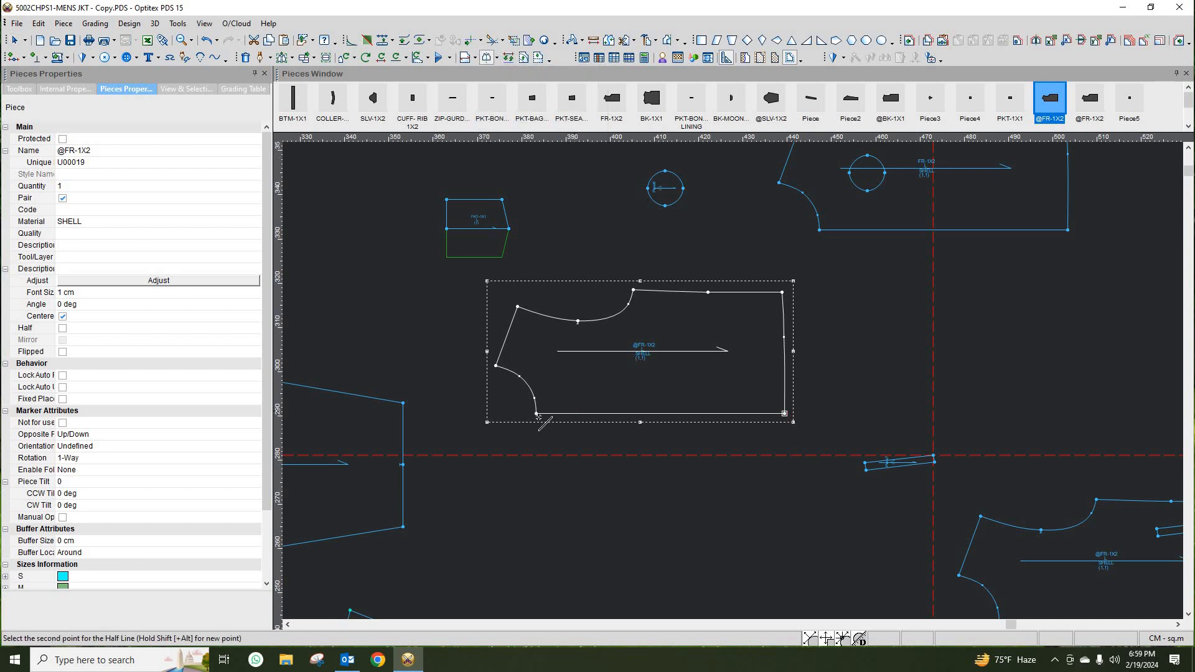
click(536, 414)
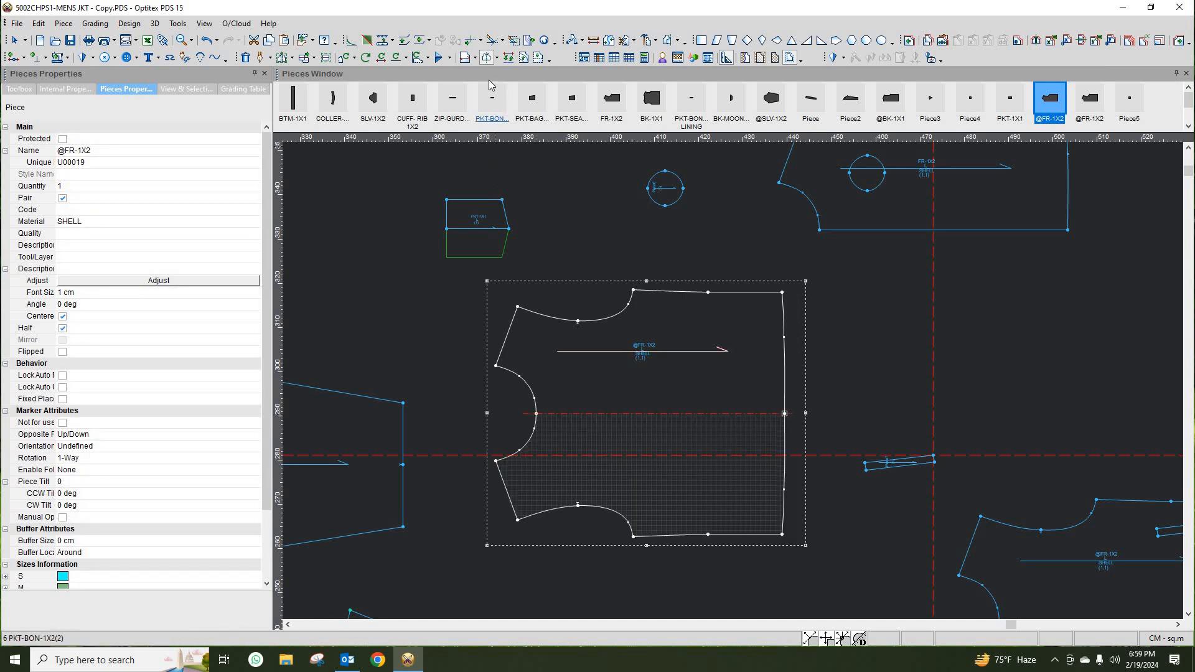
- Open the front piece's half into a full piece and clear its Protected option
click(496, 58)
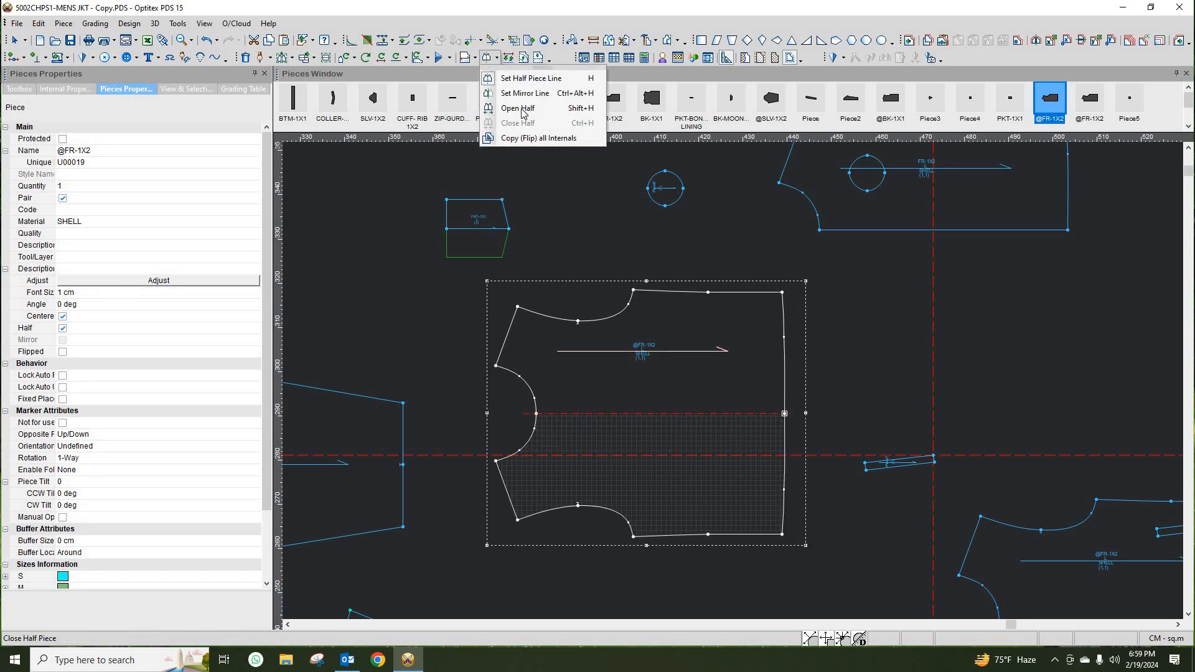
click(520, 109)
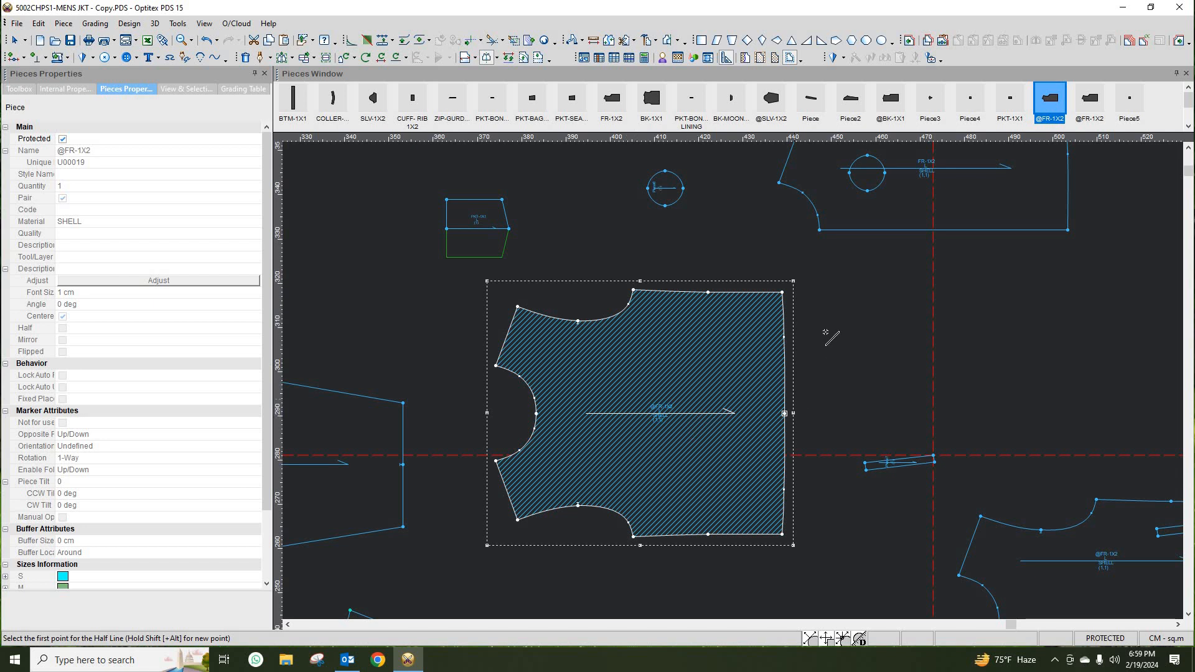
right_click(829, 336)
click(840, 343)
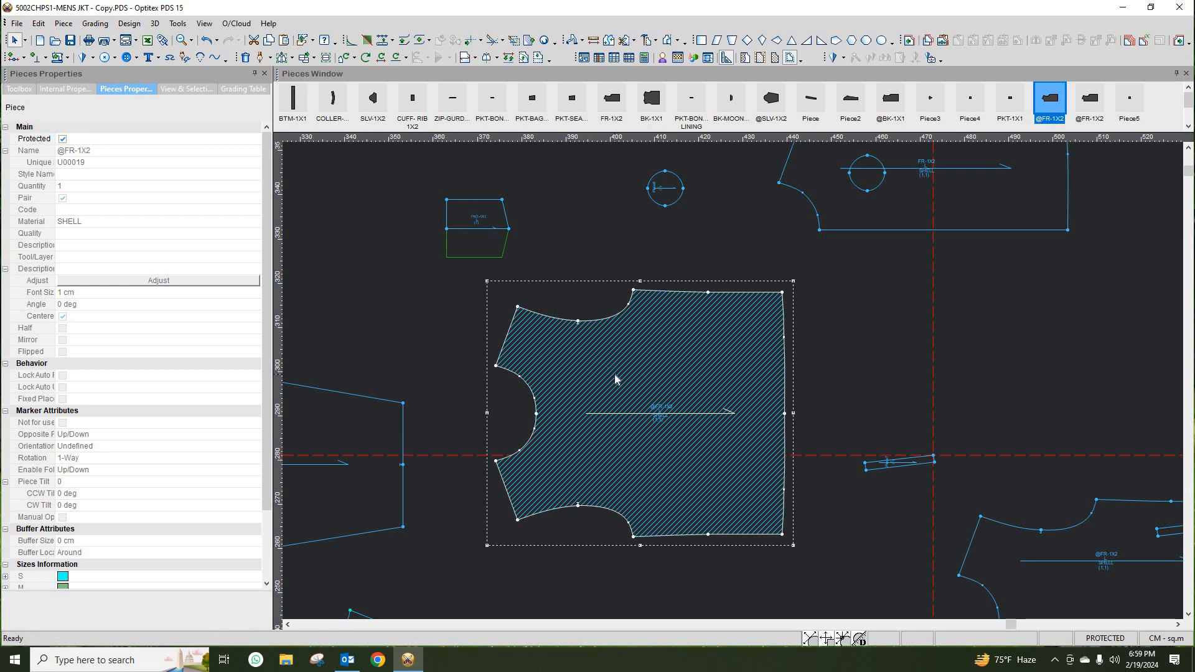
click(63, 140)
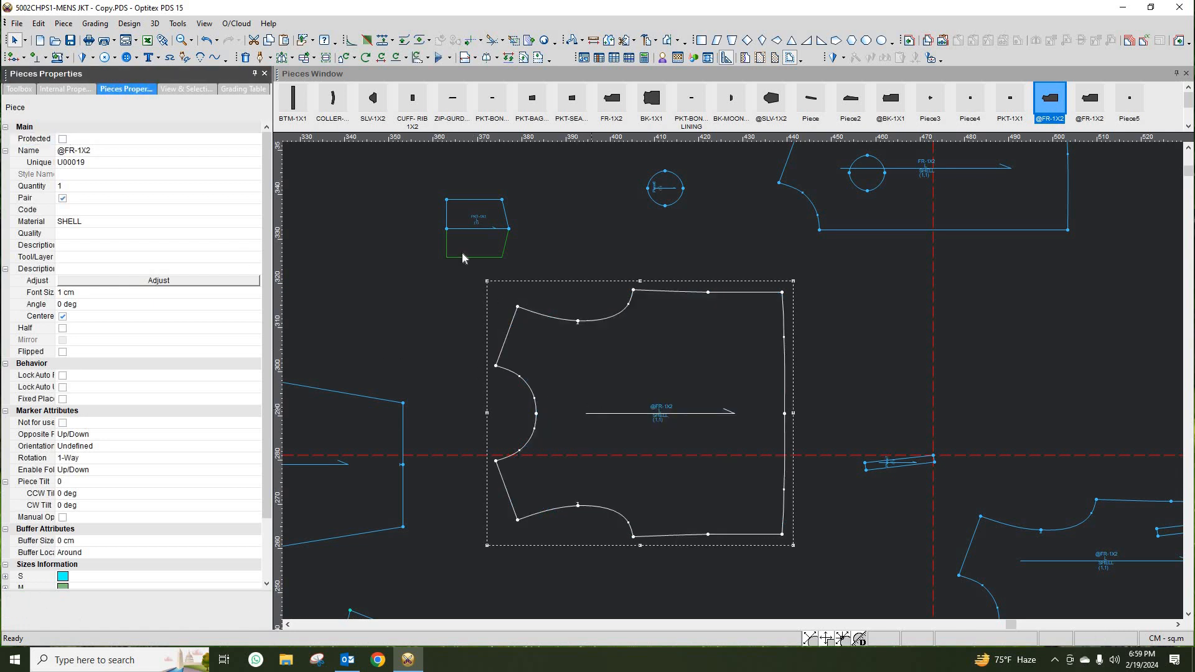
- Set a half piece line across the middle of the PKT-1X1 pocket piece
click(476, 222)
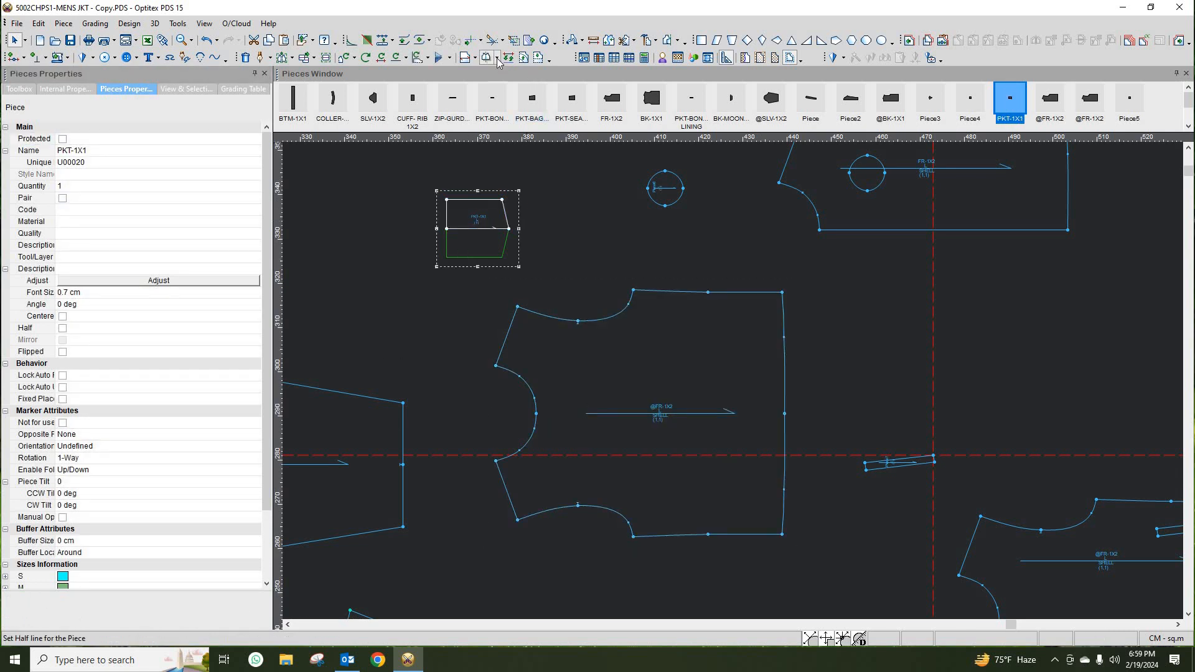
click(498, 59)
click(529, 81)
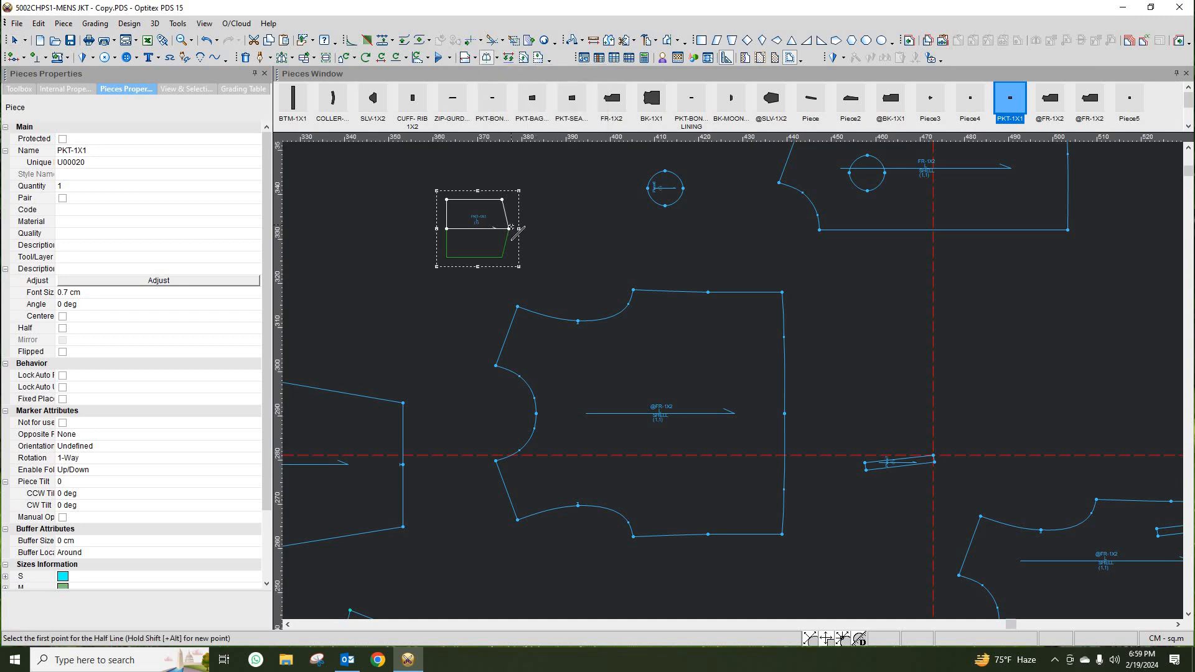
click(510, 228)
click(446, 228)
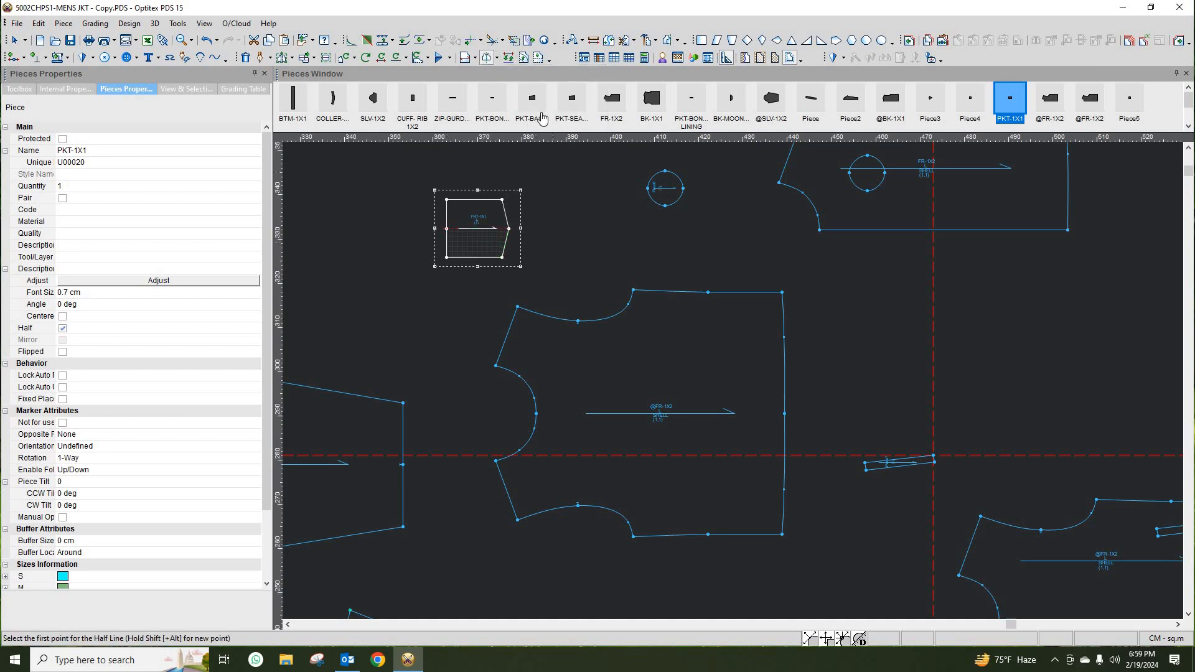
- Open the PKT-1X1 pocket piece's half into a full piece and clear its Protected option
click(496, 58)
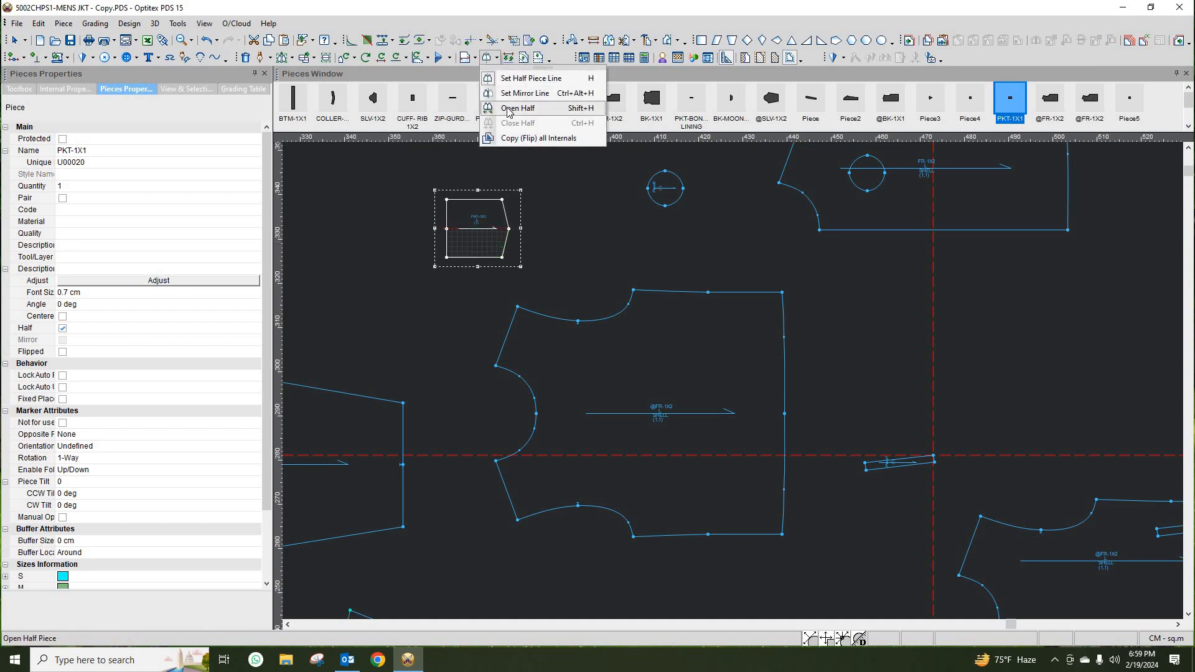
click(508, 109)
right_click(578, 251)
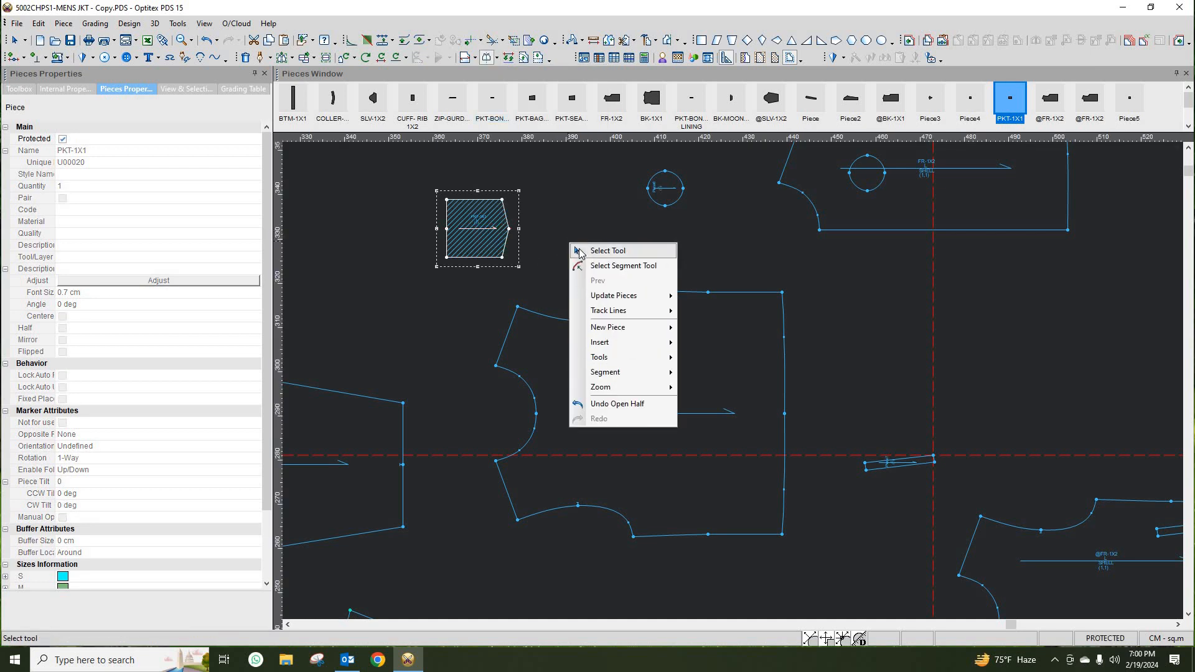
click(579, 251)
click(63, 139)
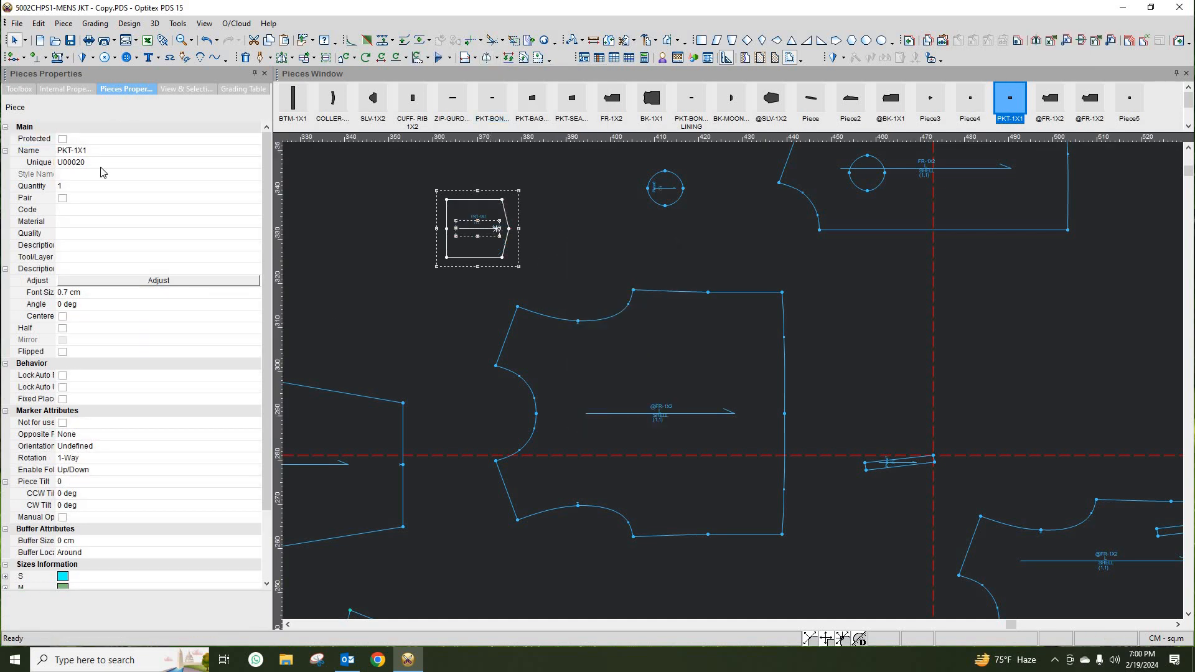
- Add a vertical guide line through the front piece at distance 20
scroll(733, 381, up, 2)
scroll(734, 381, down, 3)
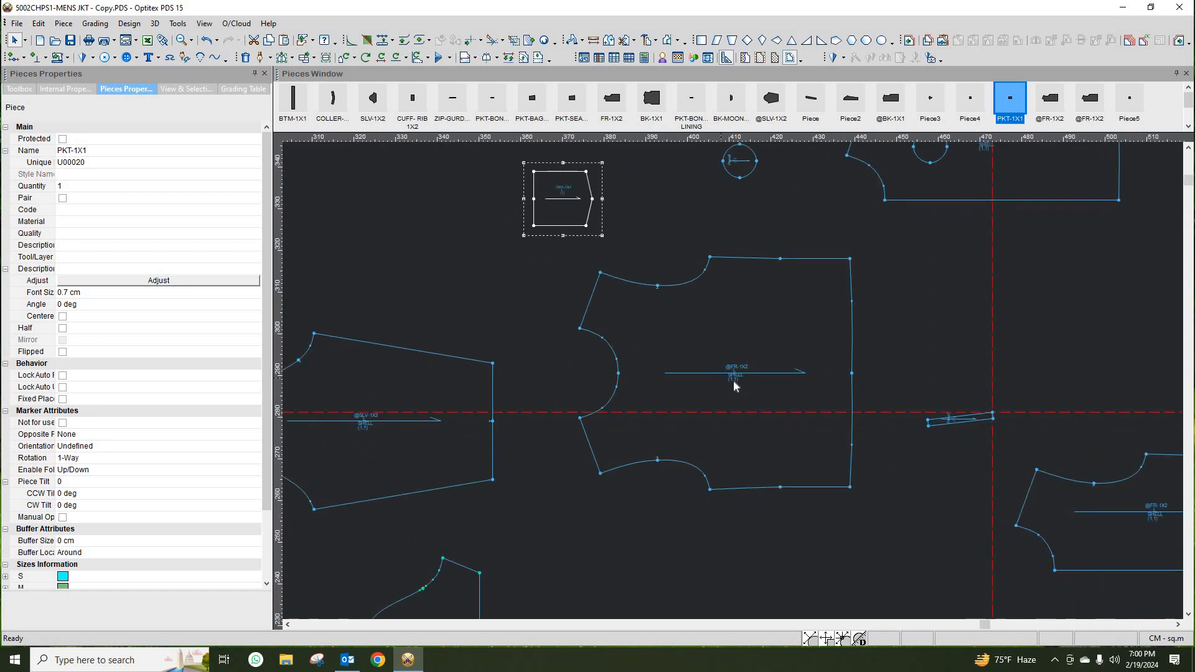
scroll(658, 354, up, 2)
drag(284, 261, 398, 353)
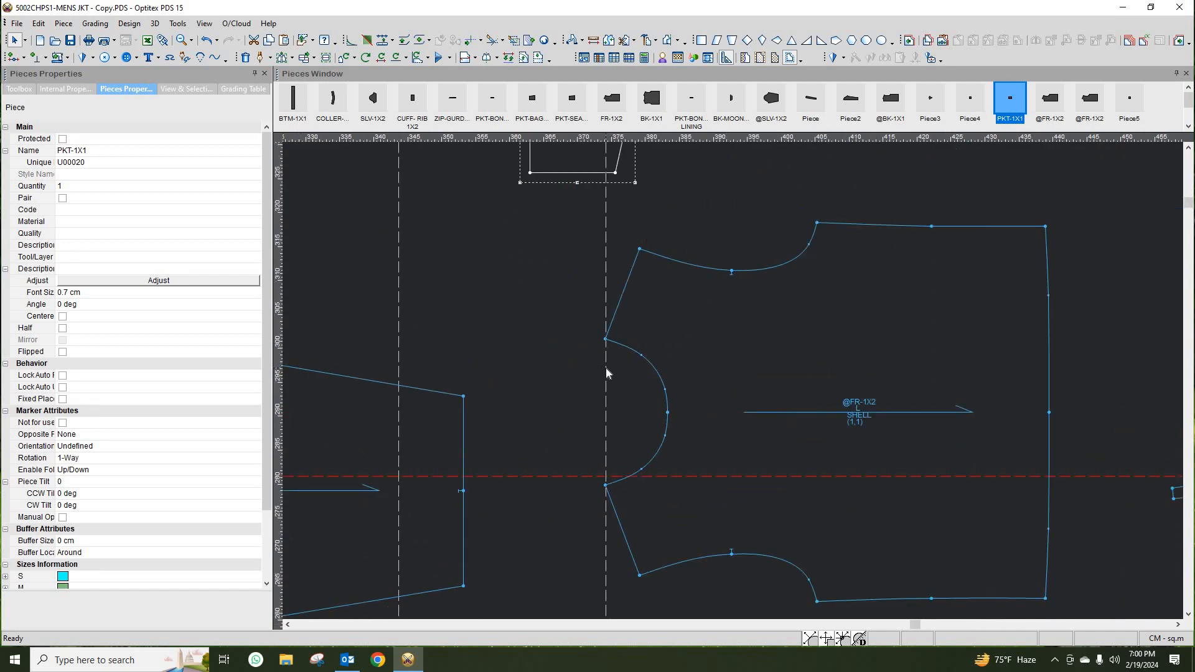
double_click(607, 368)
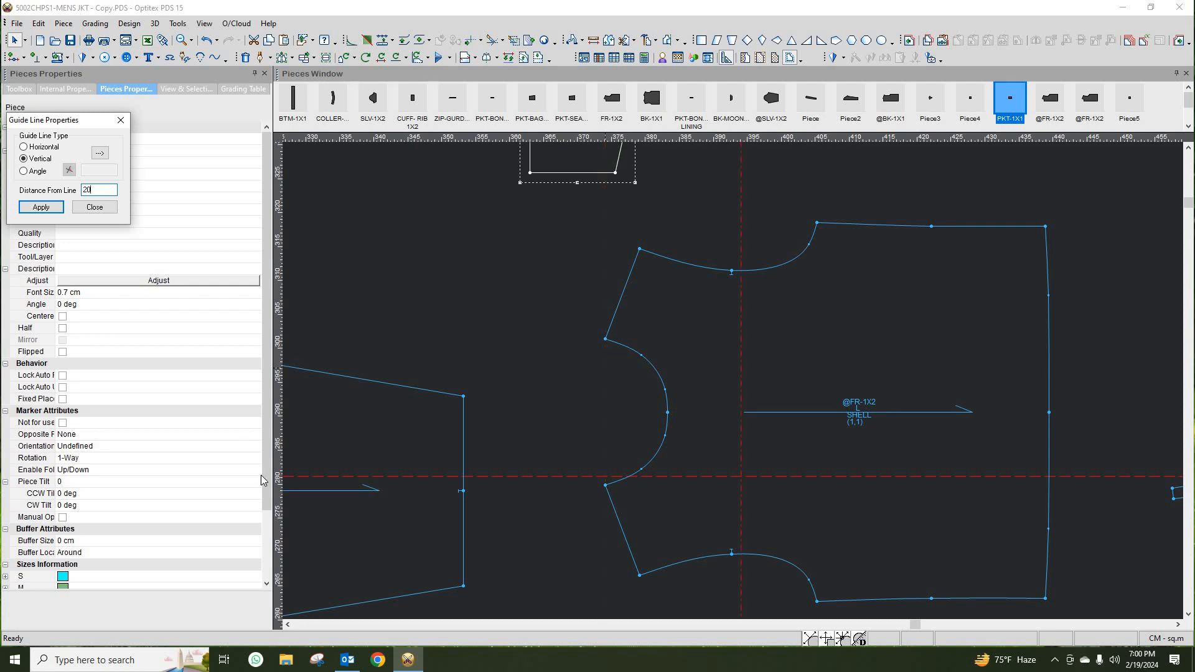
click(95, 206)
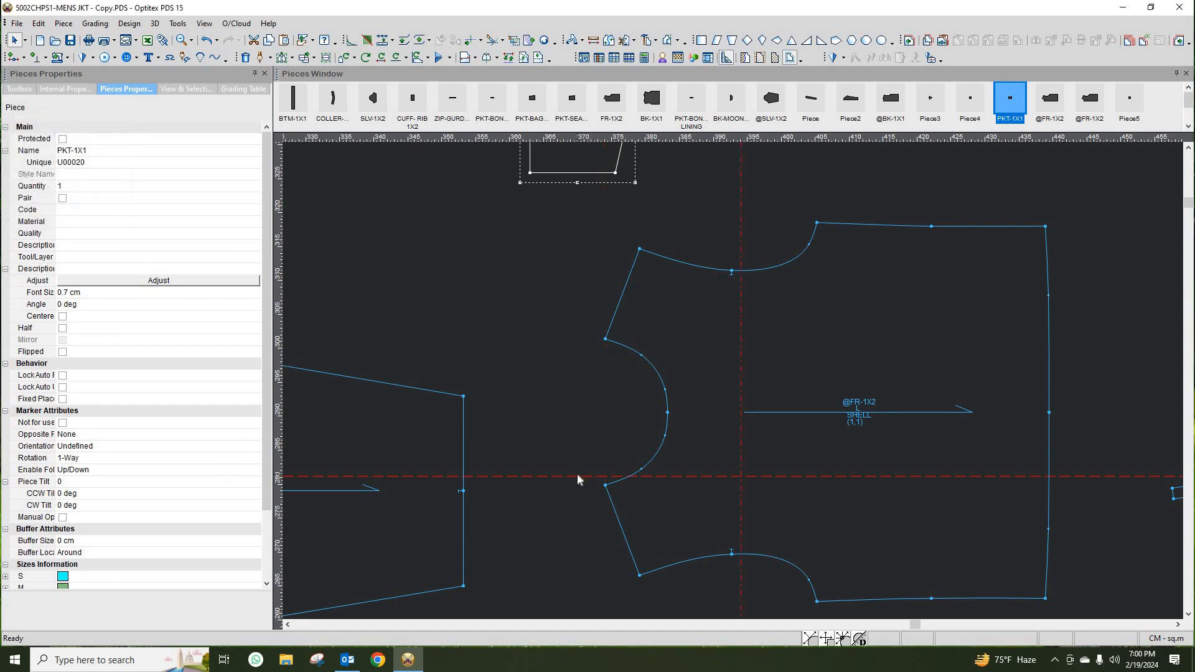
- Set a horizontal guide line across the front piece at distance 4
click(585, 426)
click(595, 413)
double_click(596, 412)
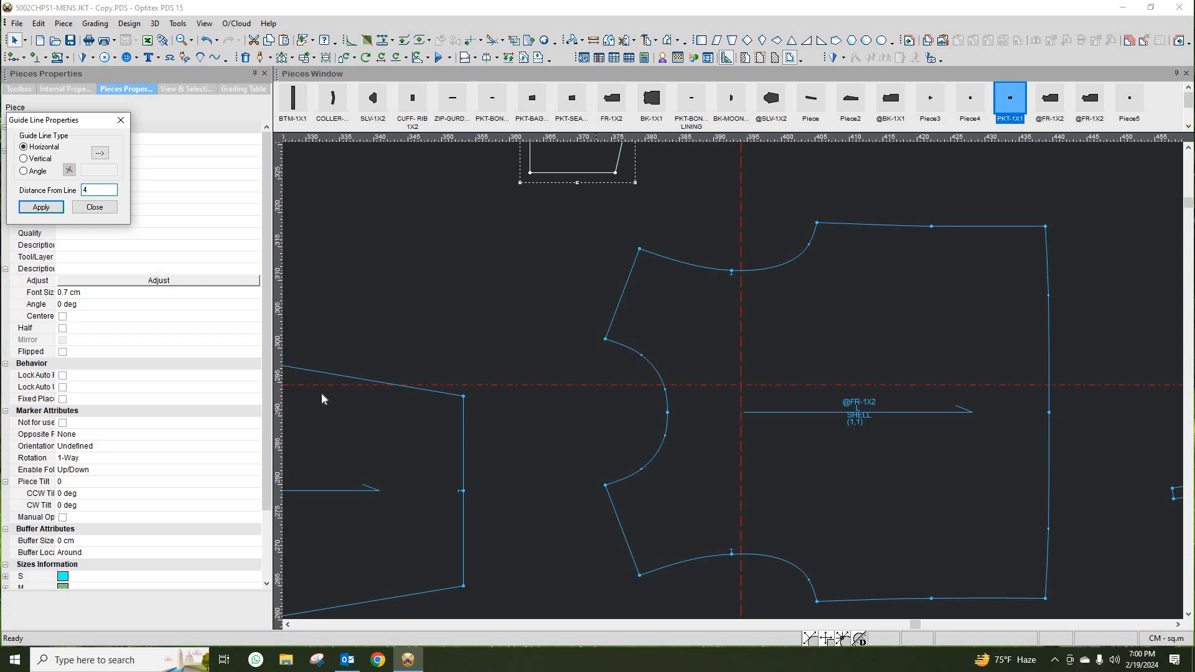
click(92, 208)
scroll(765, 398, down, 3)
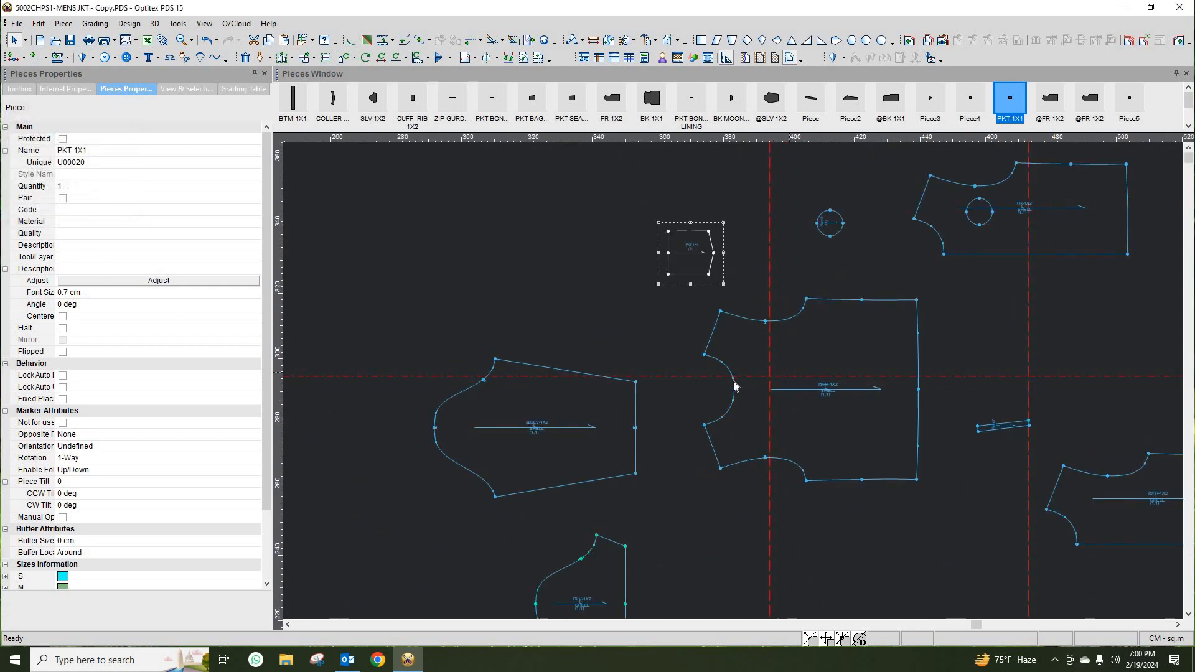
scroll(734, 387, up, 2)
- Move the PKT-1X1 pocket piece so its lower-left corner sits on the guide lines' intersection
click(542, 232)
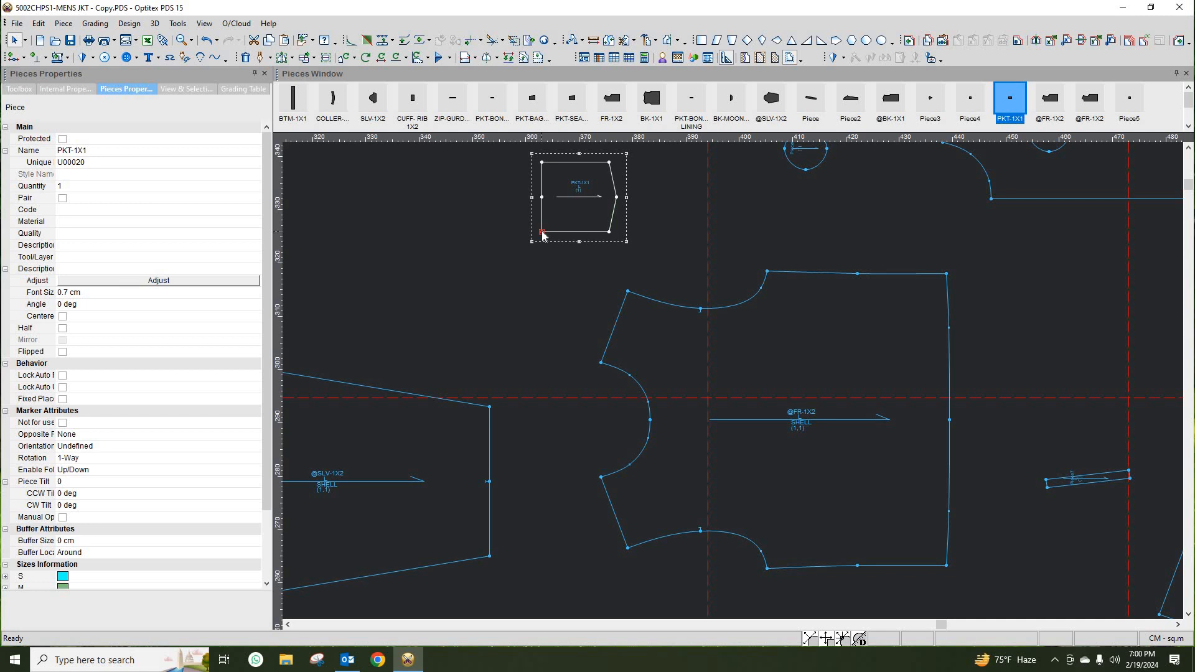
click(545, 237)
drag(548, 237, 710, 398)
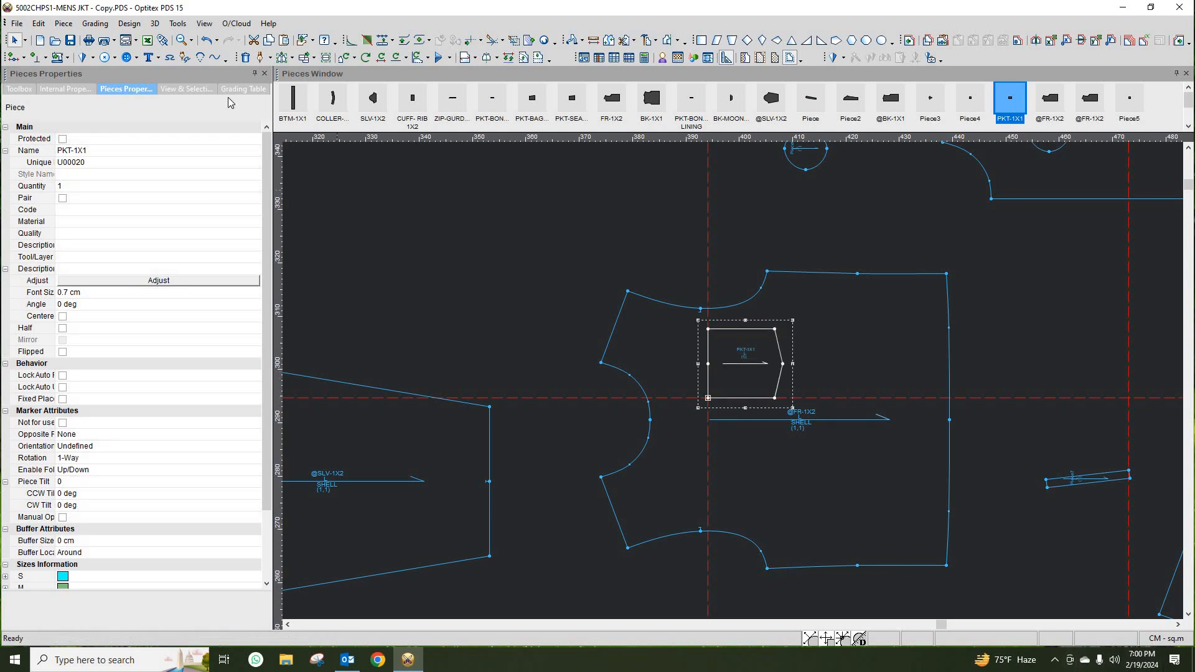
- Copy the pocket piece as a closed internal with internals into the front piece
click(148, 57)
click(131, 24)
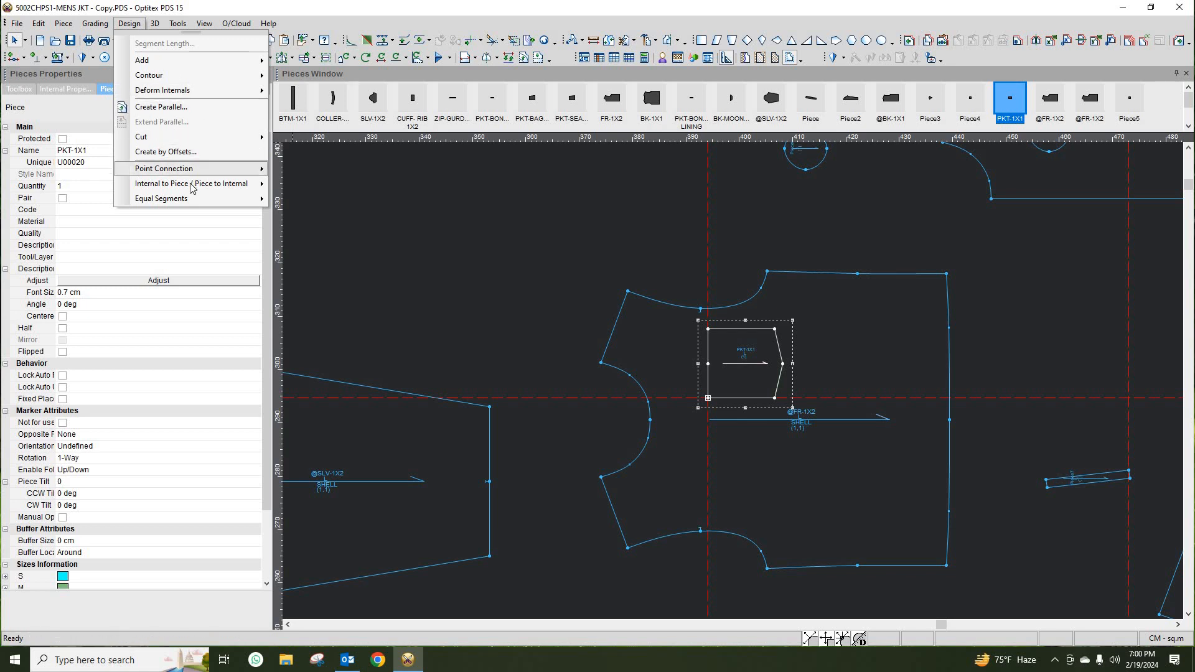
mouse_move(191, 186)
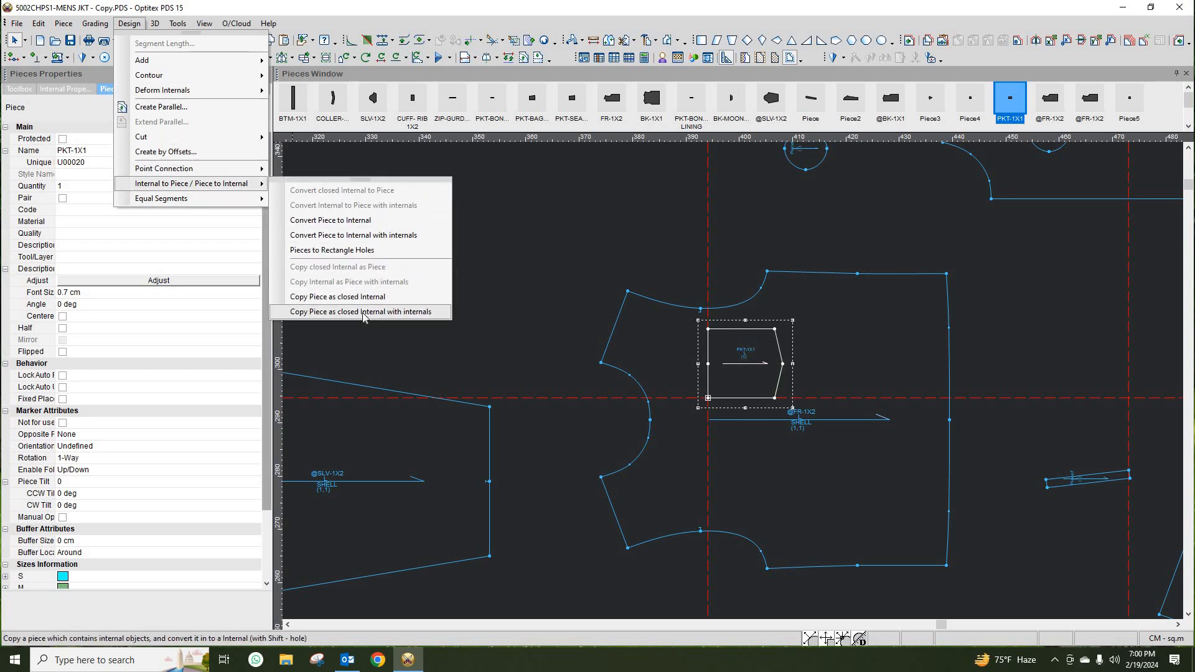
click(365, 314)
right_click(565, 215)
click(576, 247)
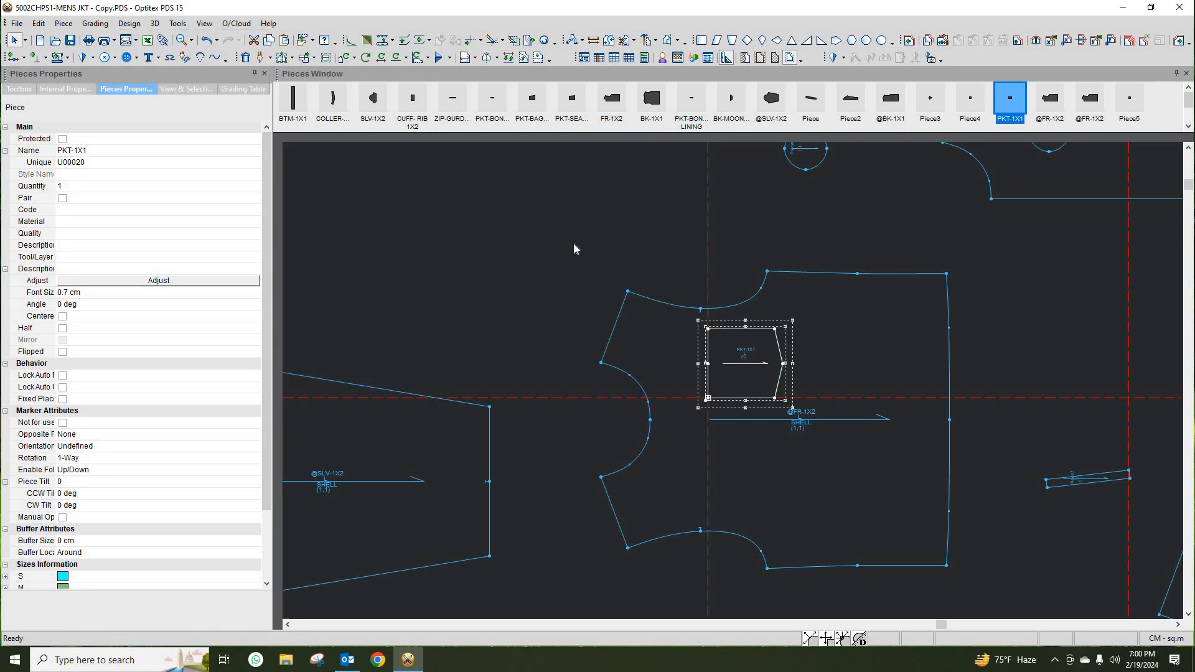
drag(812, 342, 818, 292)
scroll(879, 383, down, 3)
drag(744, 337, 544, 244)
scroll(735, 379, up, 4)
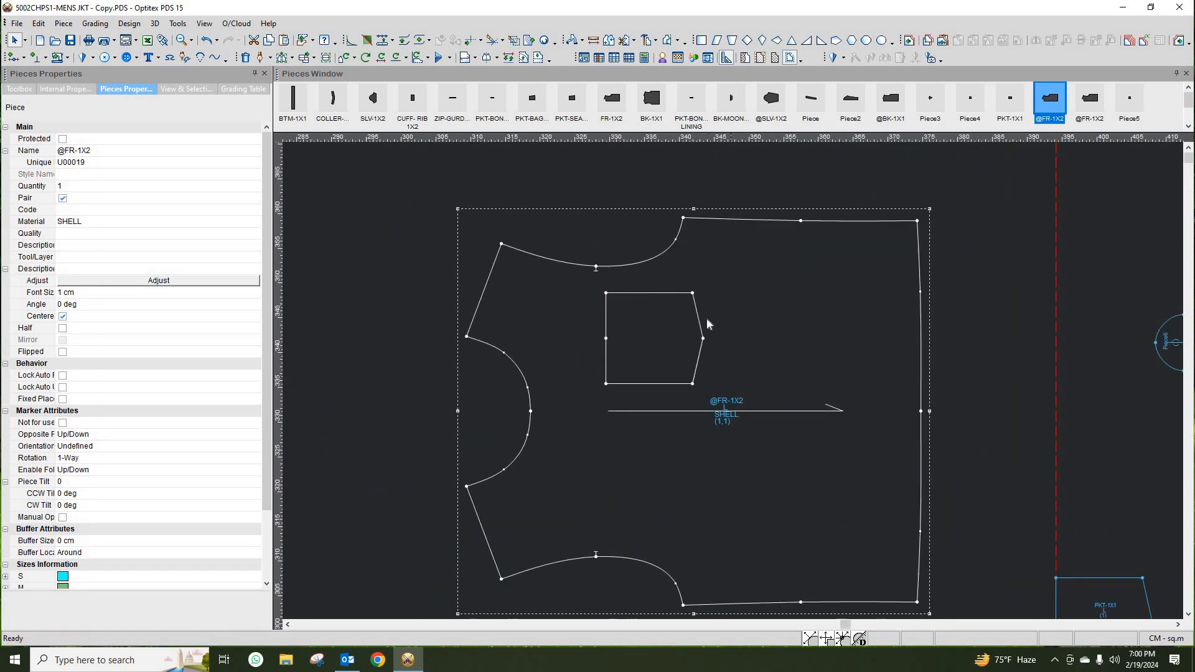
drag(769, 312, 760, 291)
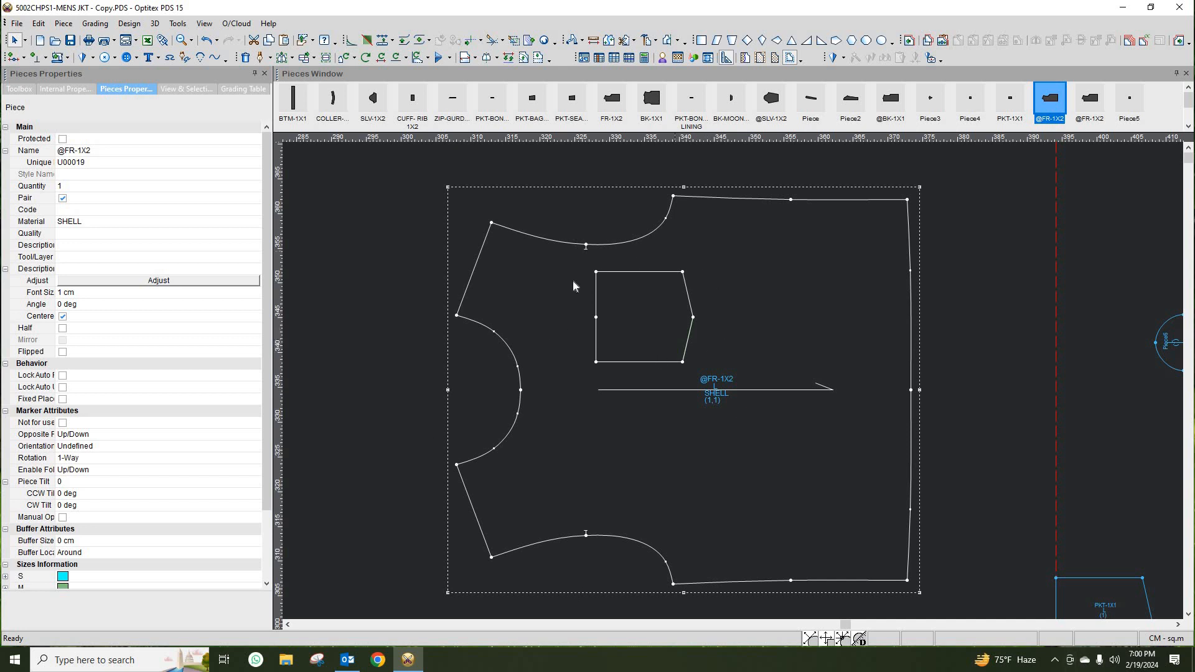
scroll(931, 470, down, 3)
scroll(843, 397, up, 1)
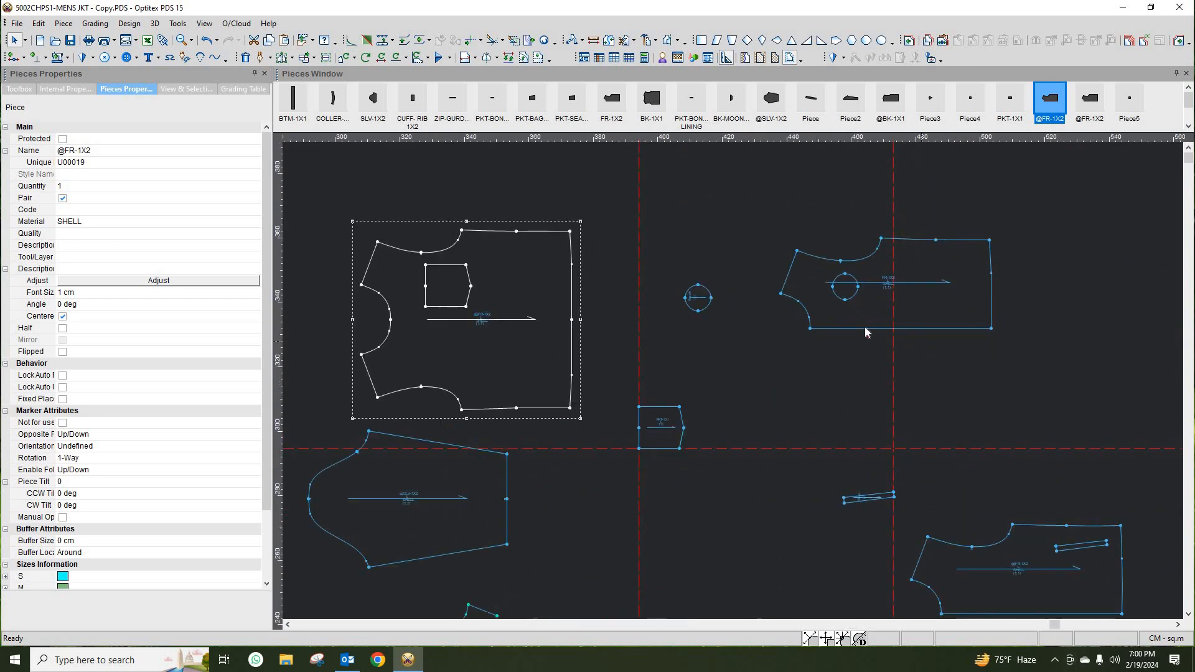
click(836, 312)
scroll(836, 309, up, 4)
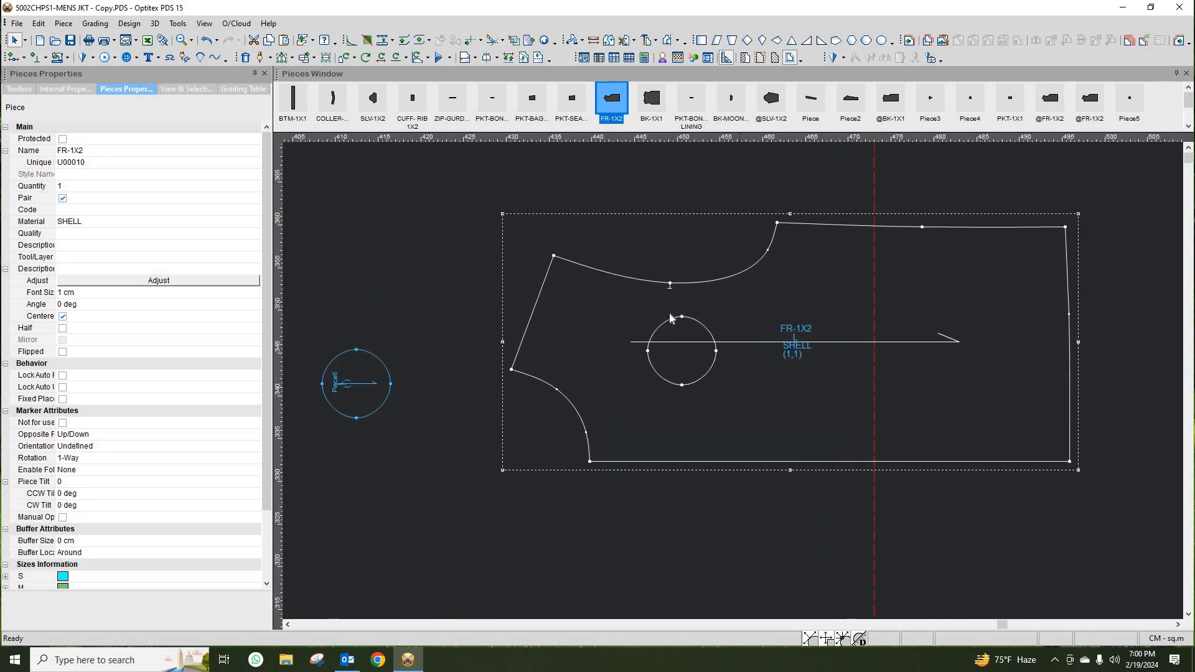
scroll(734, 386, down, 4)
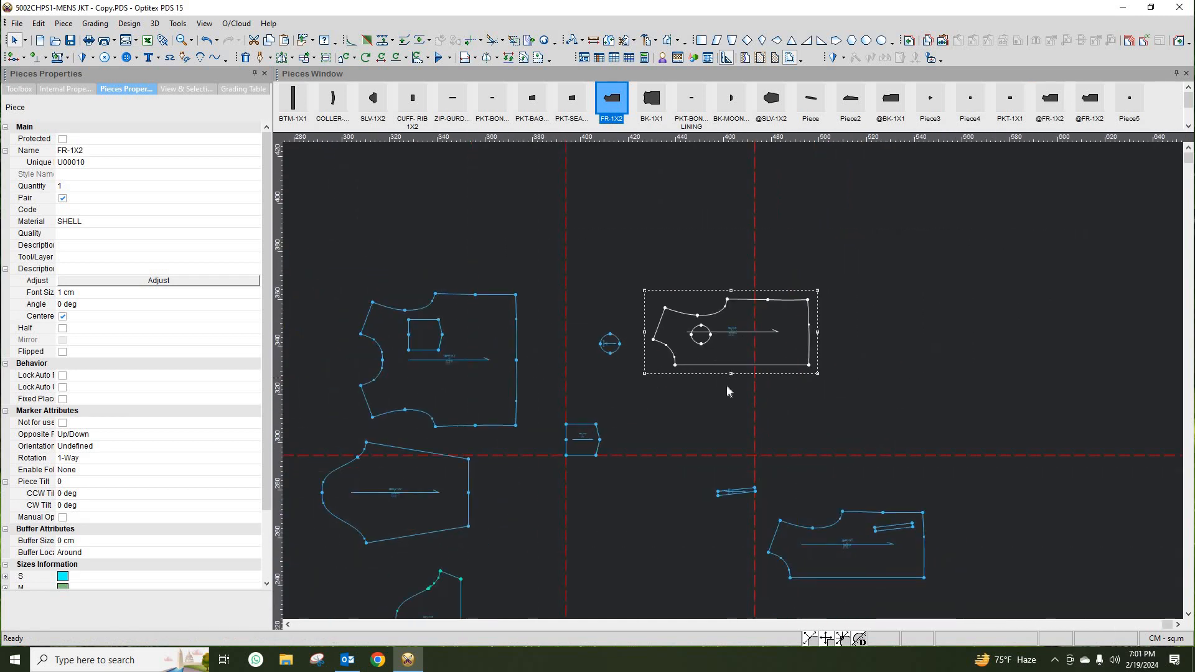
scroll(794, 521, up, 3)
scroll(820, 378, down, 4)
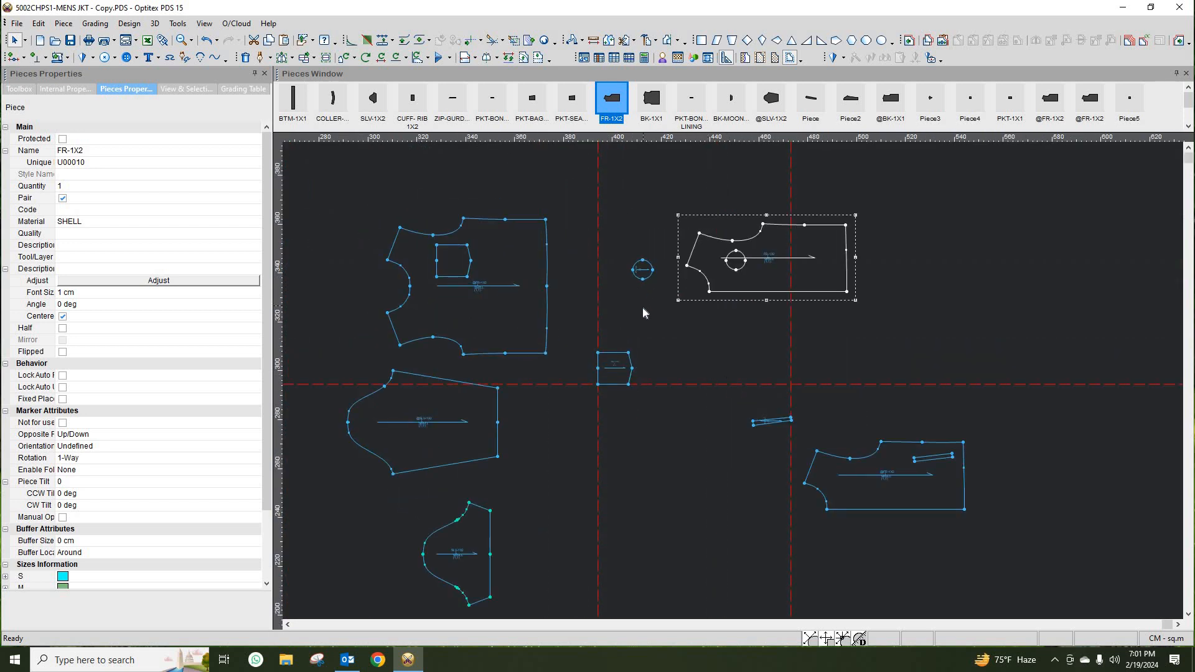
right_click(642, 312)
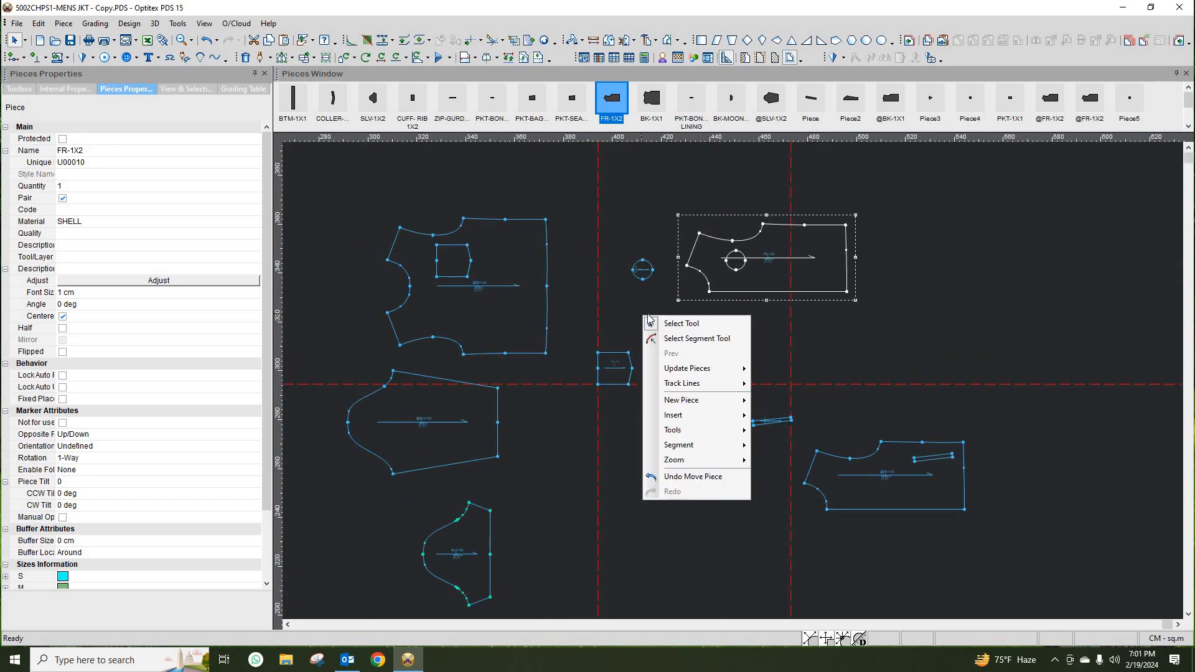
click(685, 323)
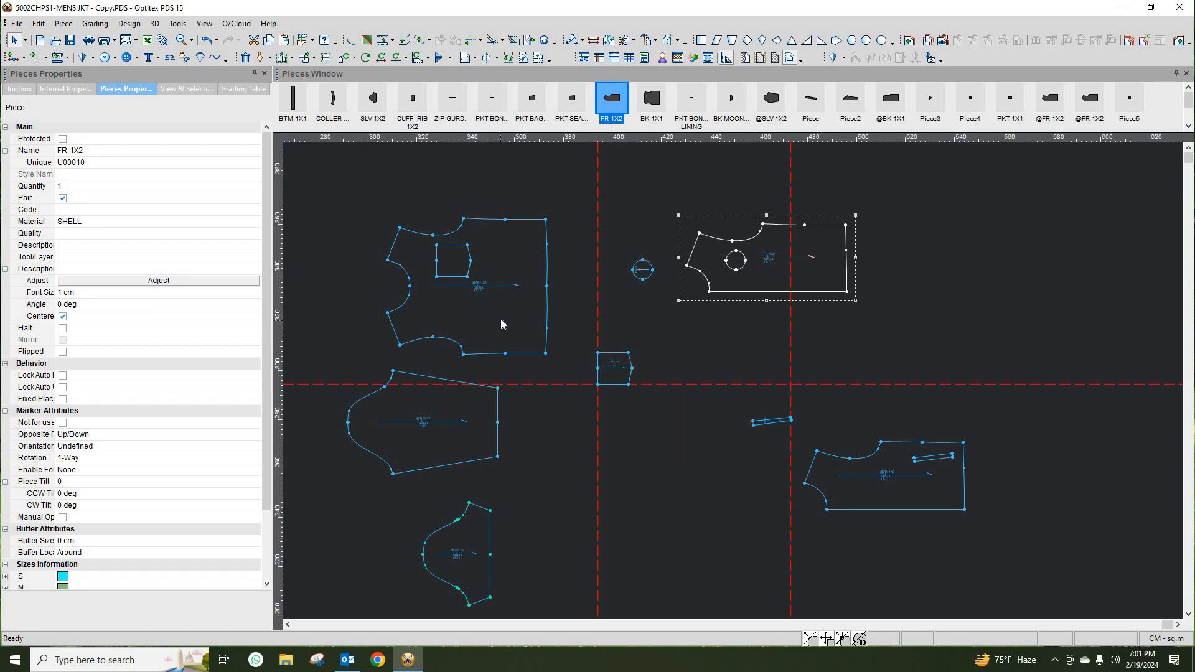